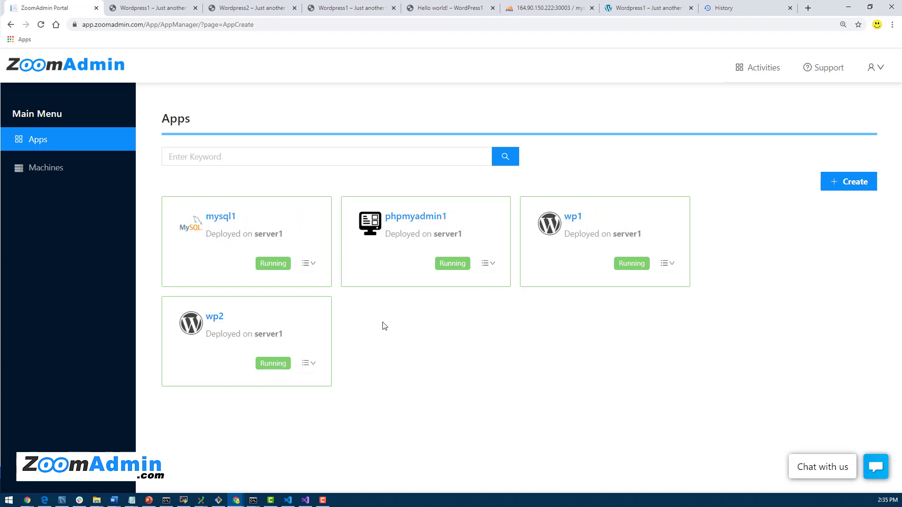
Step: Glance at phpmyadmin1's action options, then go to the Machines page
left_click(488, 264)
left_click(481, 324)
left_click(855, 182)
Step: Switch between the Machines and Apps pages twice, ending on the Apps overview
left_click(53, 168)
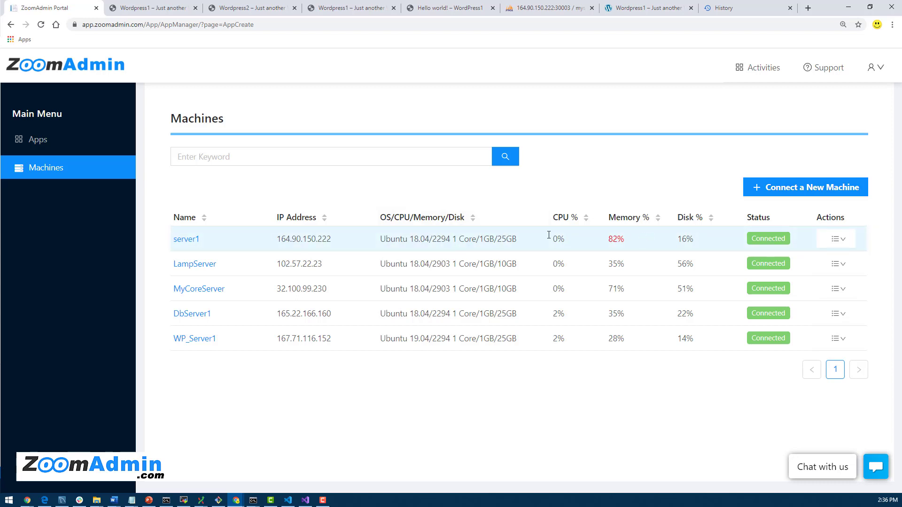
left_click(47, 142)
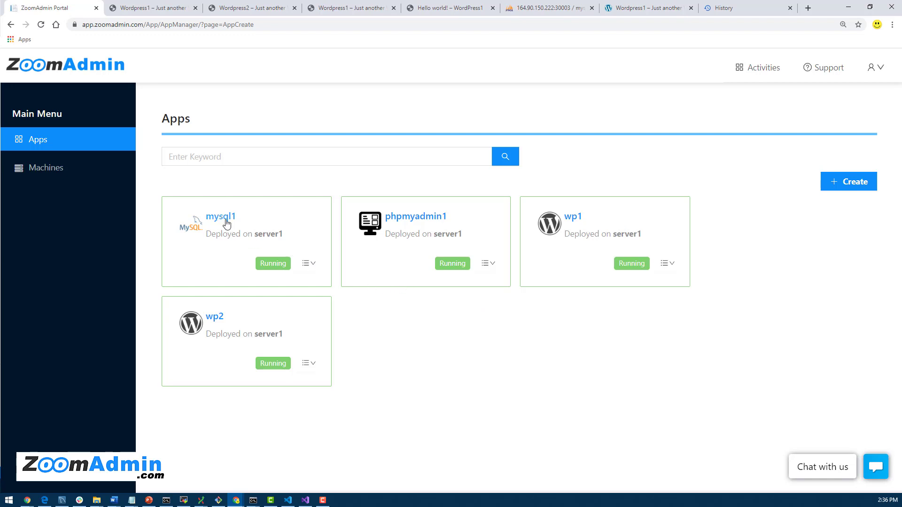
left_click(41, 169)
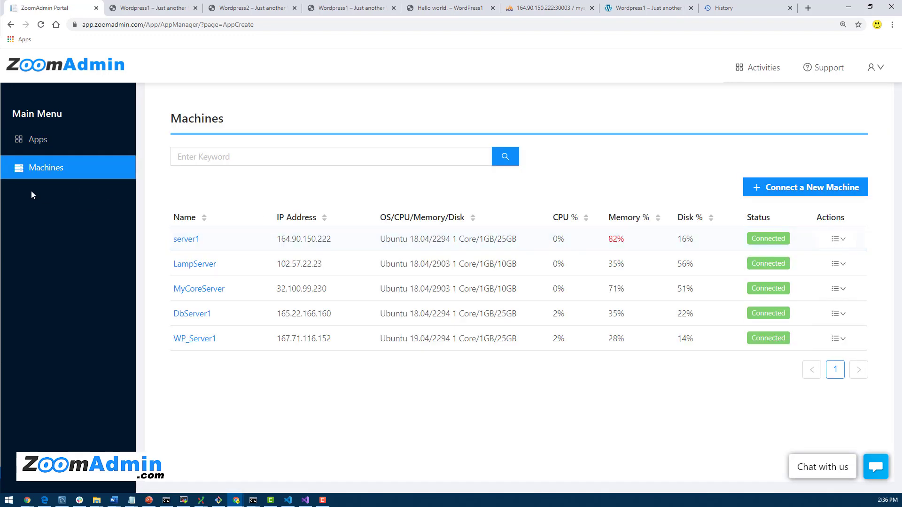
left_click(40, 142)
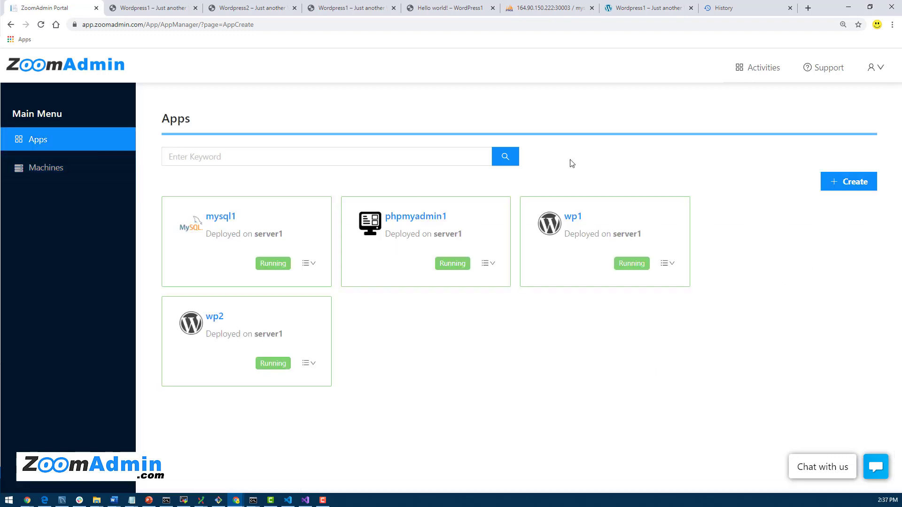
Step: Start a new app and browse the full app catalogue, closing it without choosing
left_click(853, 182)
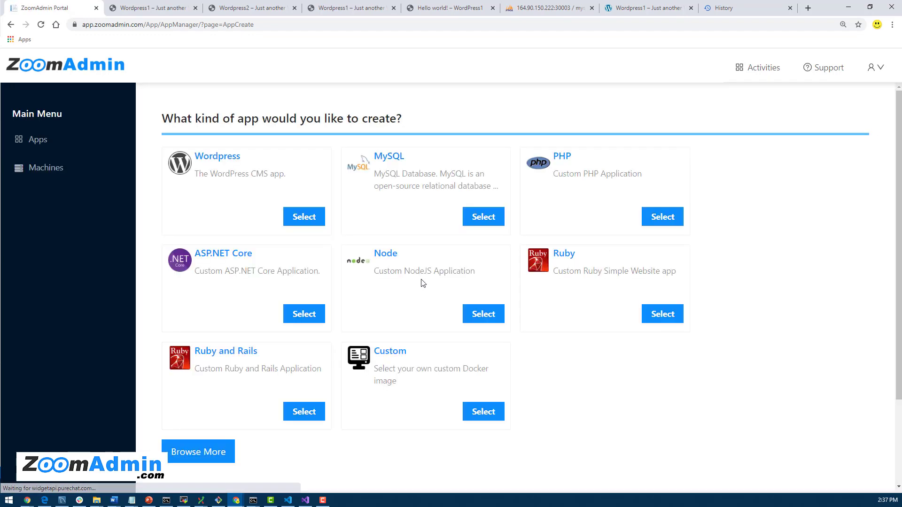
scroll(579, 381, "down", 2)
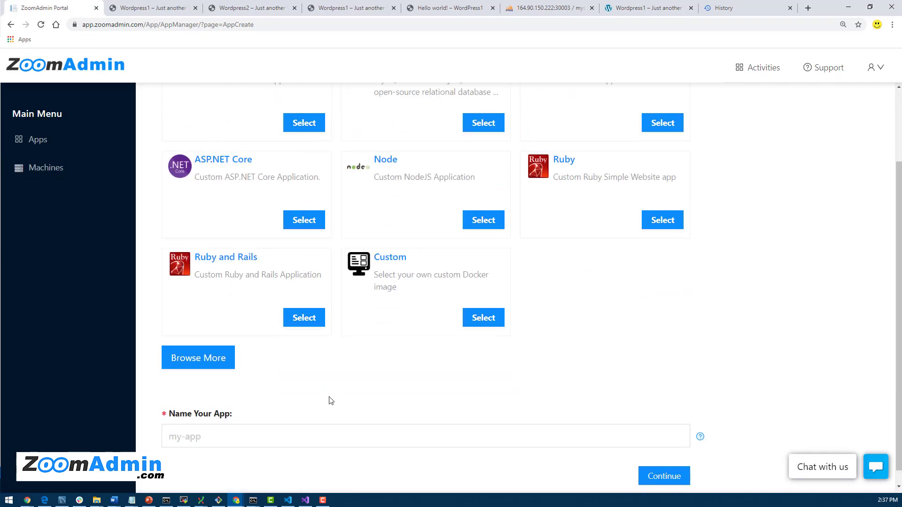
left_click(208, 359)
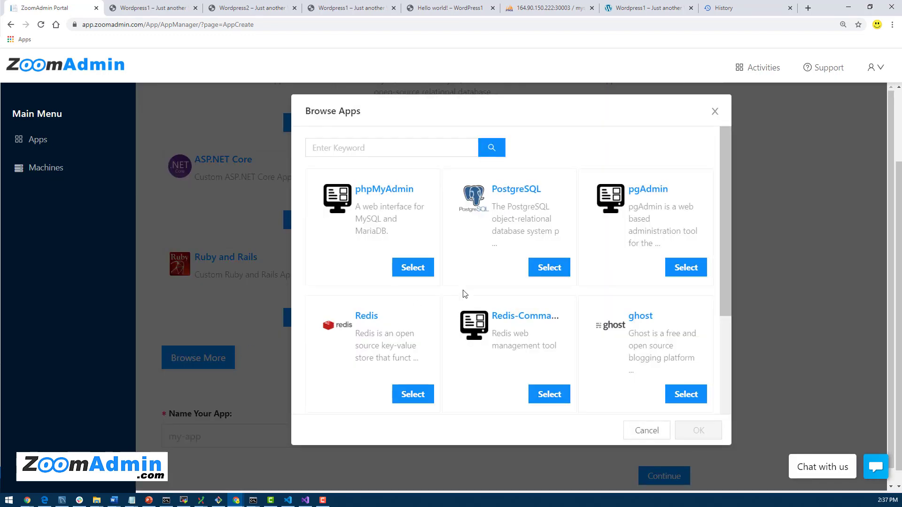
left_click(416, 397)
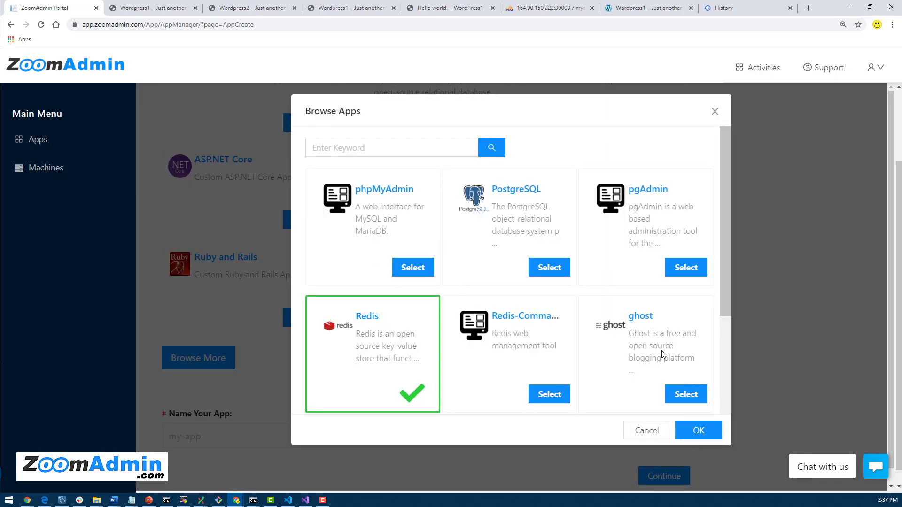
left_click_drag(723, 283, 723, 322)
scroll(582, 314, "up", 1)
left_click(641, 429)
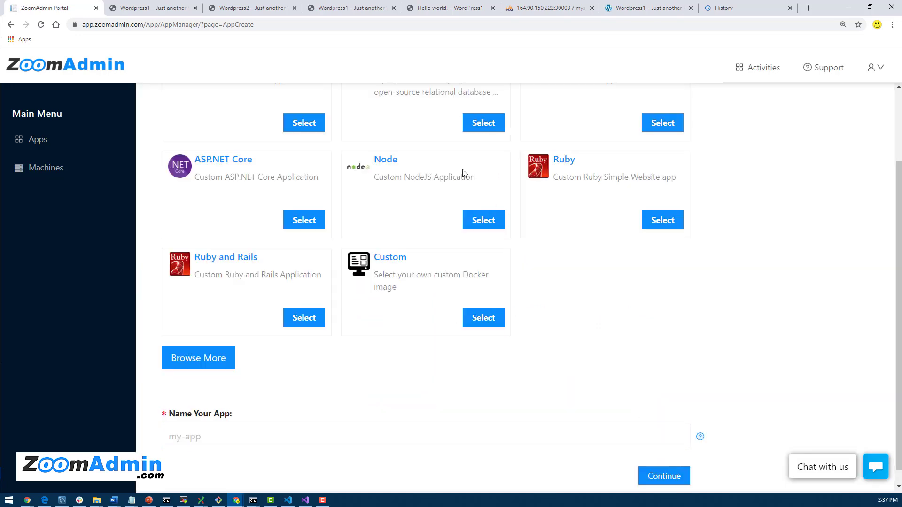
Step: Choose Redis from the catalogue as the app type and begin naming it redis1
scroll(310, 235, "up", 2)
scroll(204, 368, "down", 2)
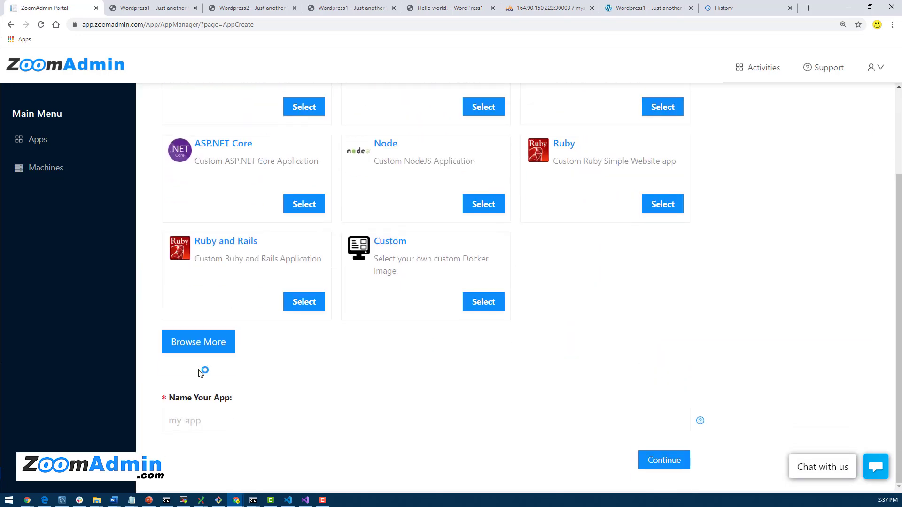
left_click(215, 346)
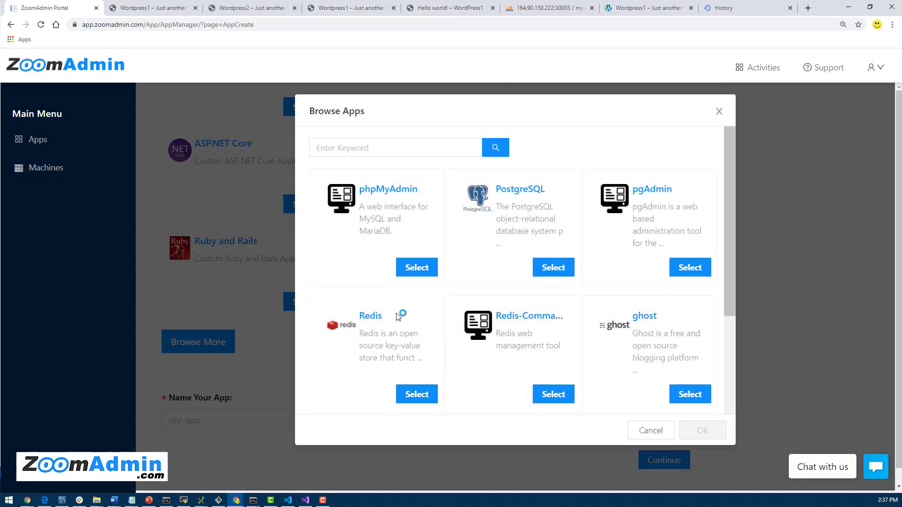
left_click(416, 396)
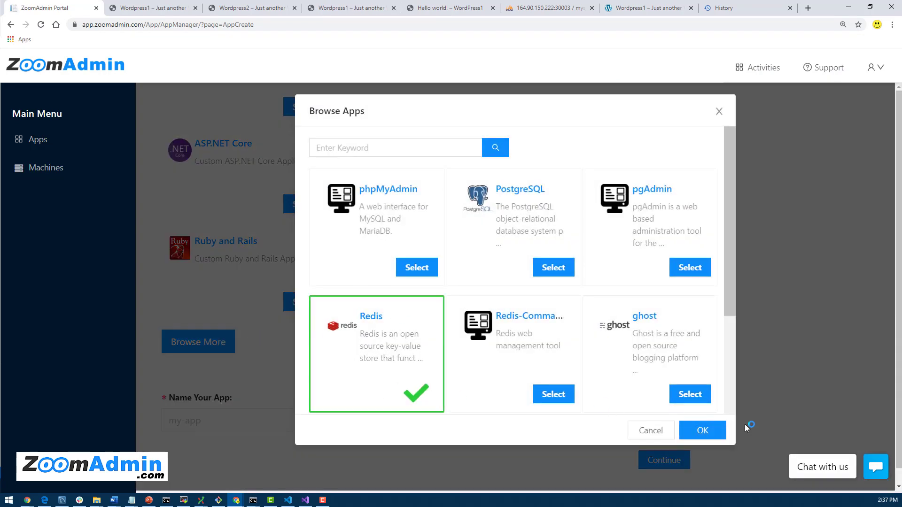
left_click(703, 432)
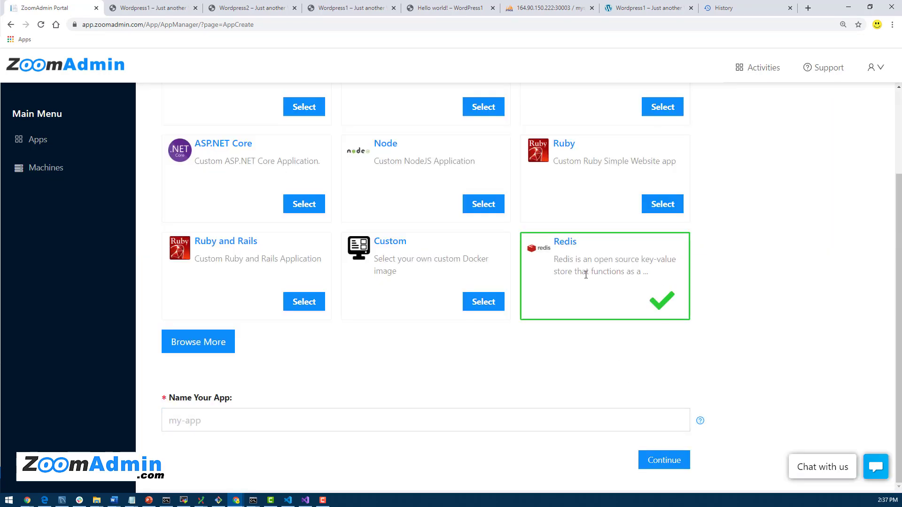
left_click(310, 412)
type("redis1")
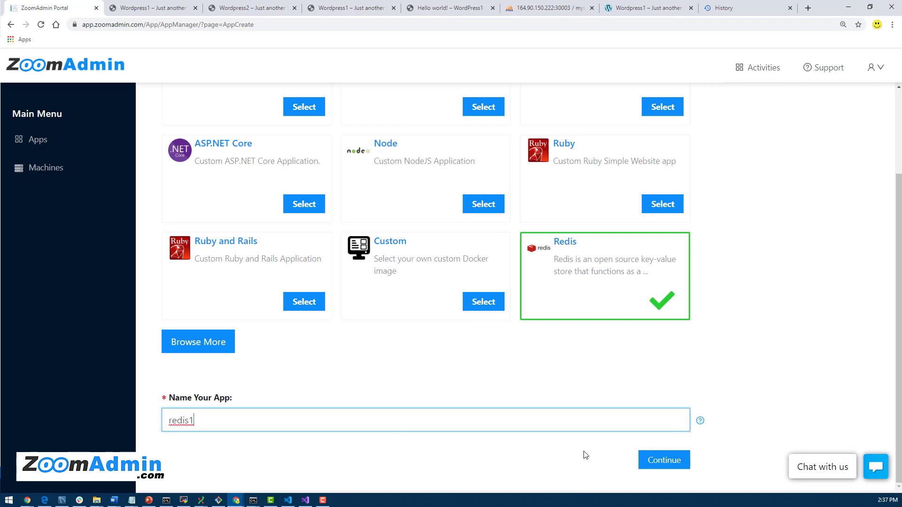
Step: Continue to redis1's settings and deploy it on server1
left_click(657, 460)
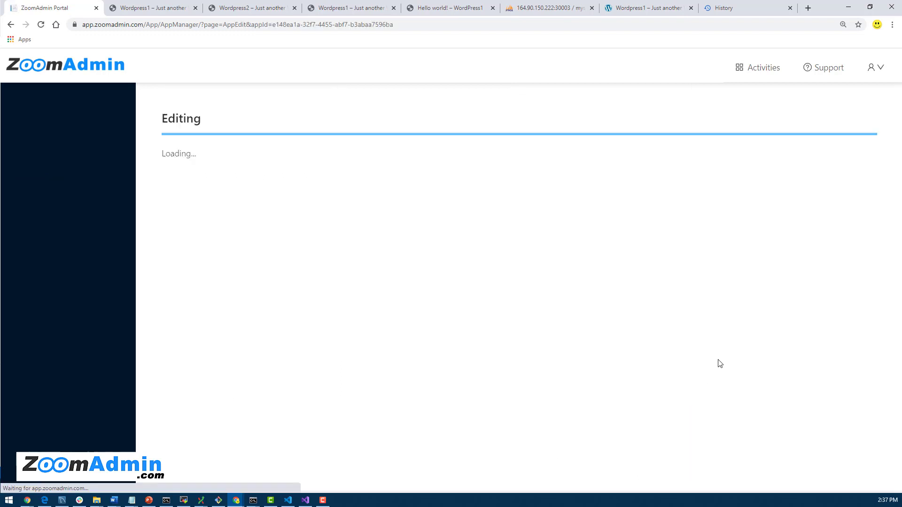
scroll(719, 364, "down", 1)
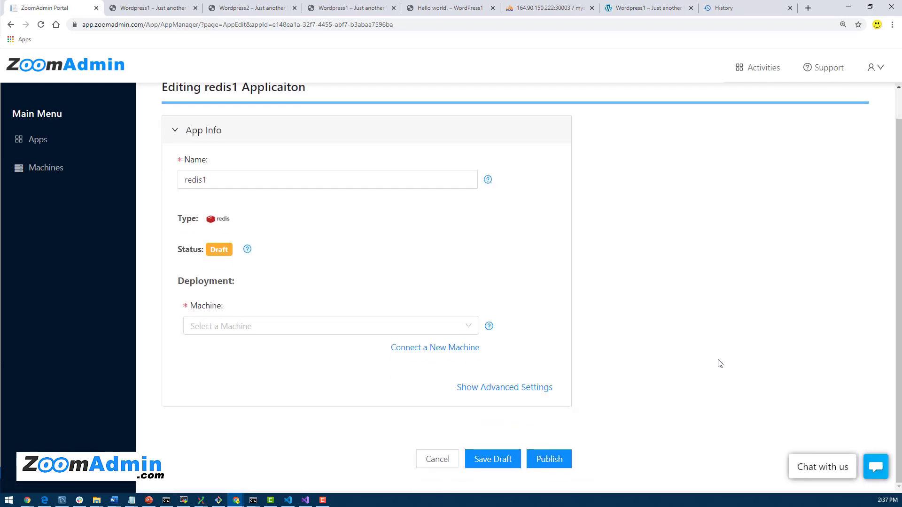
left_click(255, 328)
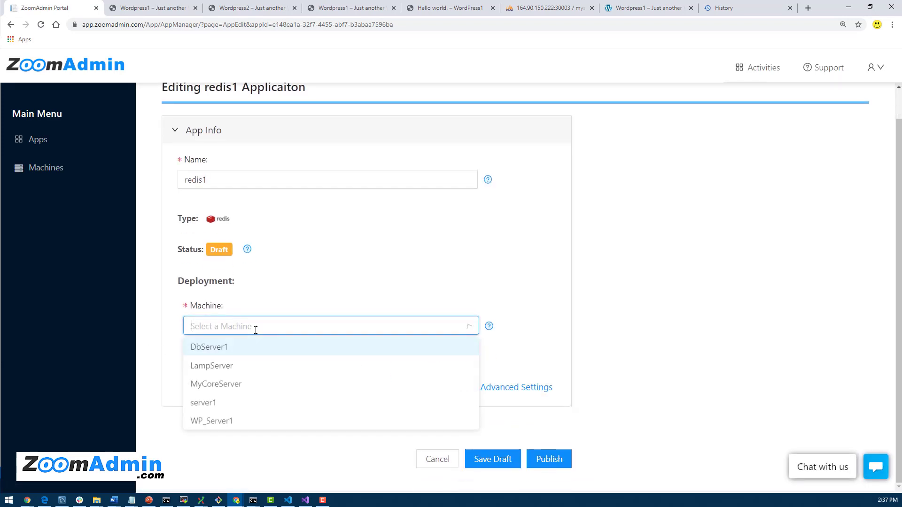
left_click(219, 402)
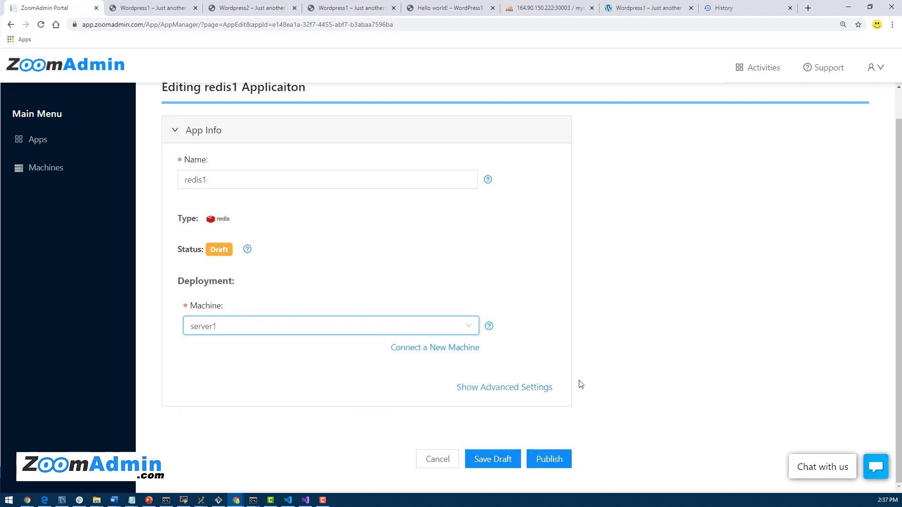
Step: Reveal advanced settings and review environment variables, port mapping, and paths and volumes
left_click(517, 387)
scroll(555, 389, "down", 3)
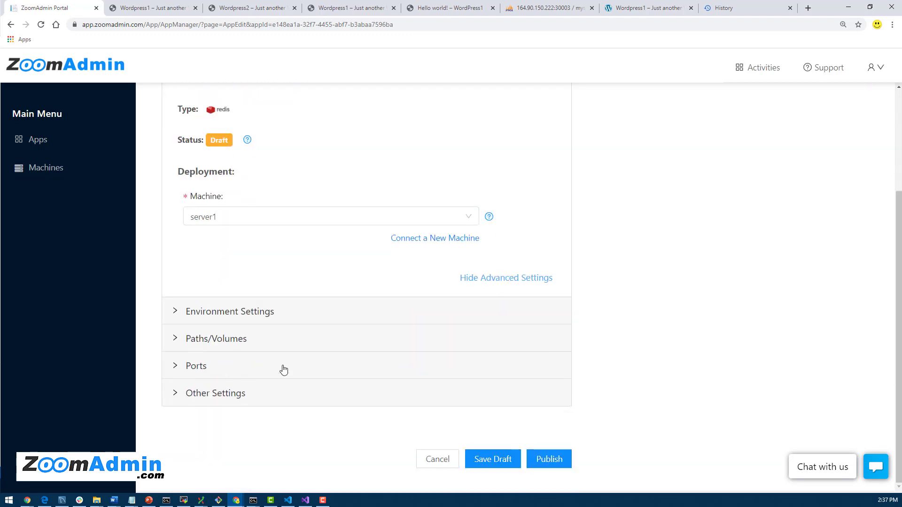
left_click(281, 314)
scroll(578, 409, "down", 3)
left_click(250, 372)
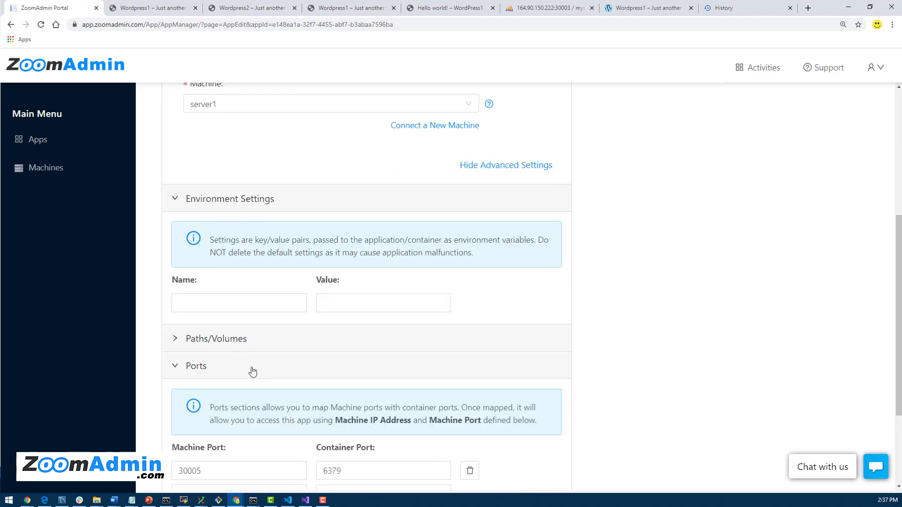
left_click(263, 346)
scroll(292, 360, "down", 6)
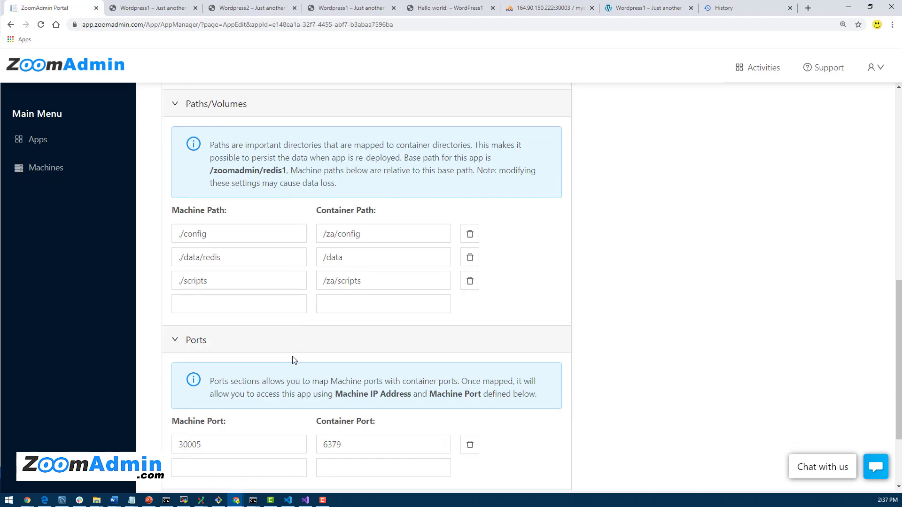
scroll(292, 360, "up", 6)
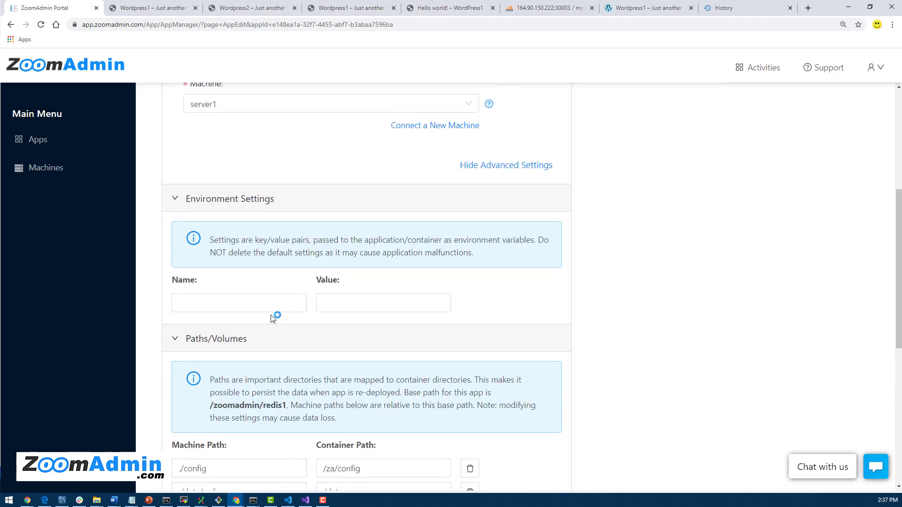
left_click(238, 338)
Step: Review the other container settings, then collapse them and the port mapping section
scroll(324, 395, "down", 3)
left_click(280, 398)
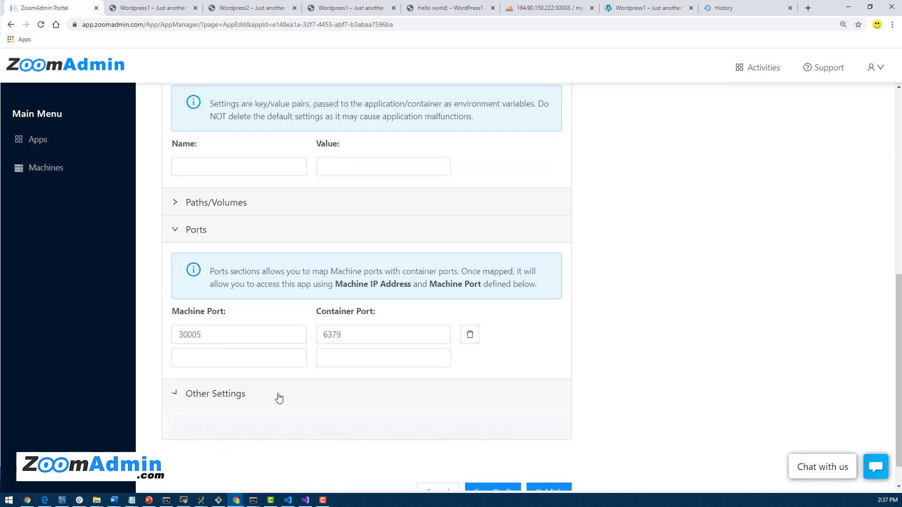
scroll(331, 418, "down", 2)
scroll(330, 416, "down", 5)
scroll(331, 416, "up", 7)
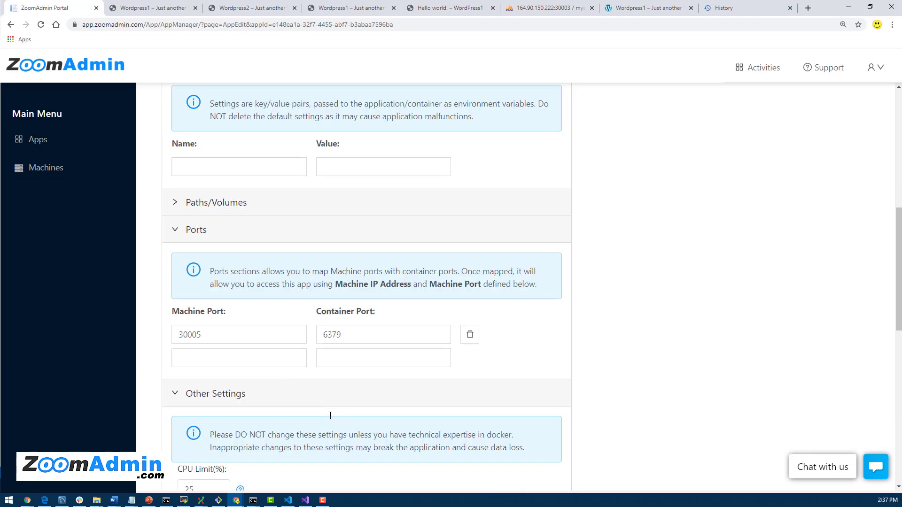
left_click(250, 398)
scroll(248, 379, "up", 5)
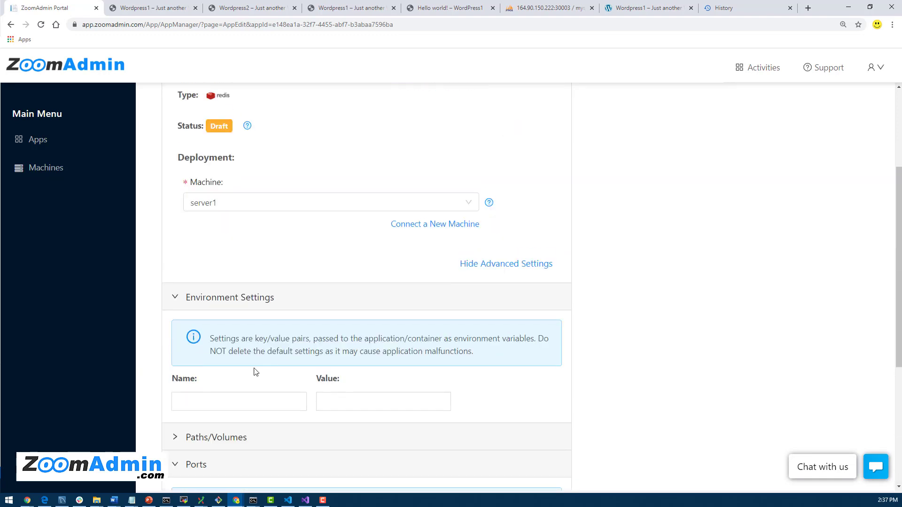
left_click(212, 465)
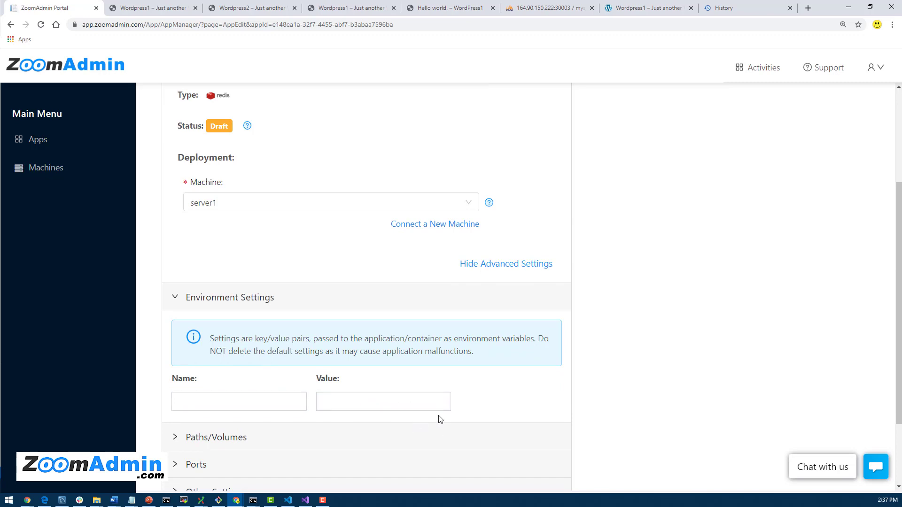
Step: Publish the redis1 app and confirm the publishing
scroll(496, 443, "down", 1)
scroll(496, 443, "down", 2)
scroll(489, 447, "up", 1)
scroll(503, 382, "up", 5)
scroll(429, 353, "down", 4)
scroll(595, 442, "down", 1)
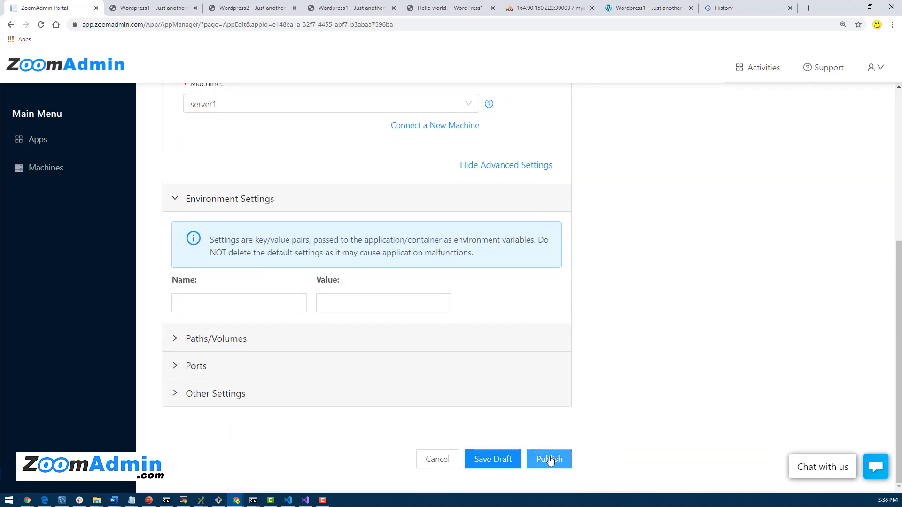
left_click(549, 459)
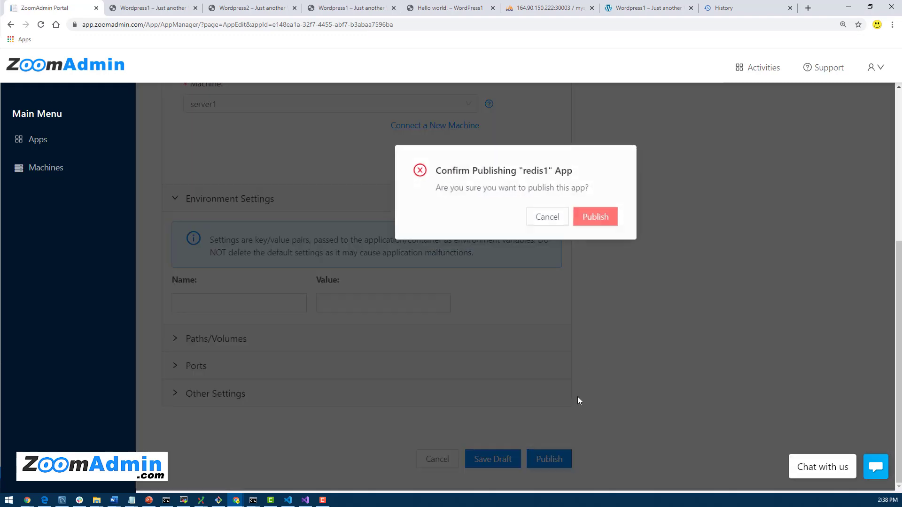
left_click(596, 217)
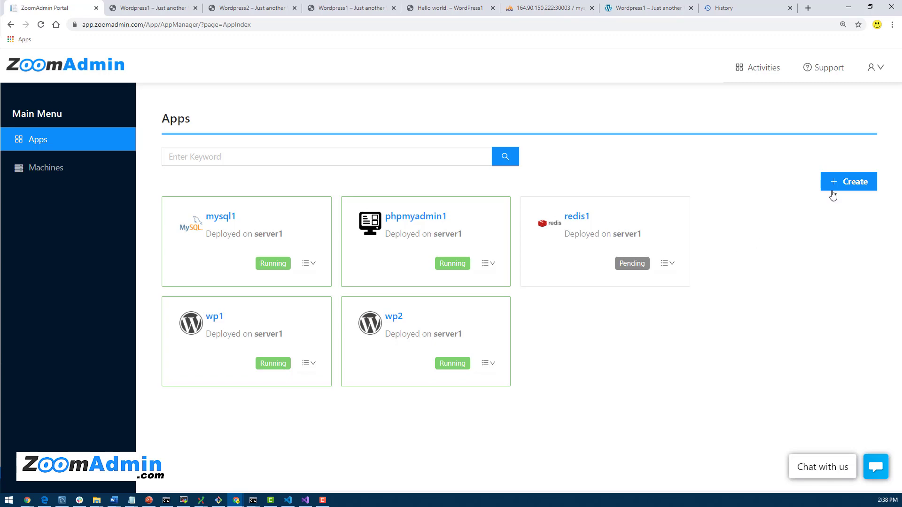
Step: Start a new Redis-Commander app, found by searching 'red', and name it redis-client
left_click(848, 185)
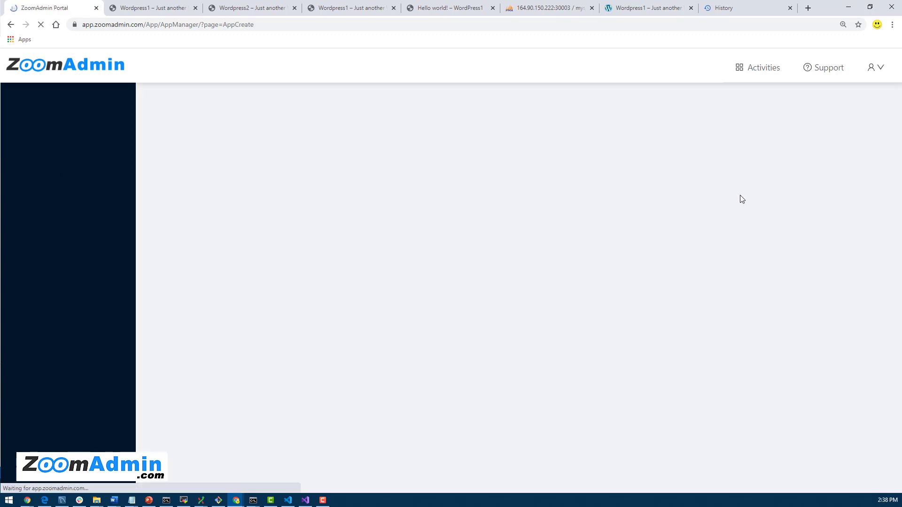
left_click(219, 448)
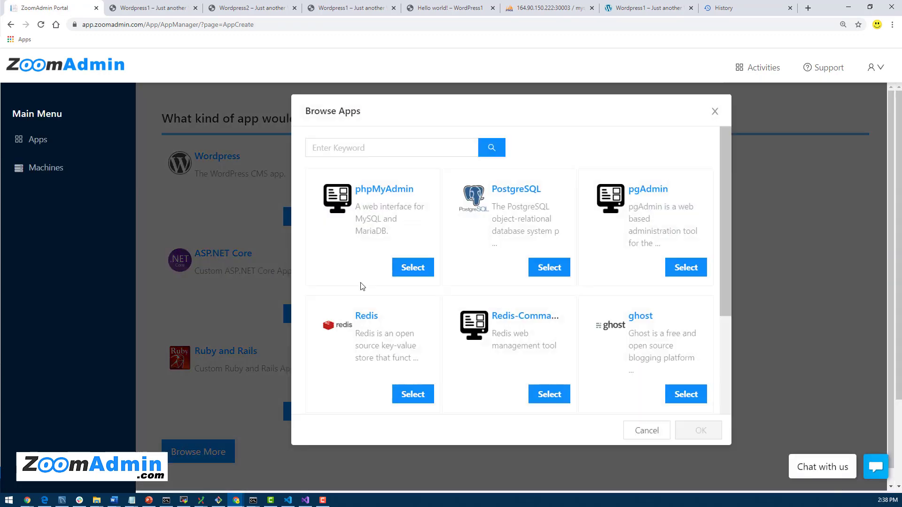
left_click(391, 148)
type("red")
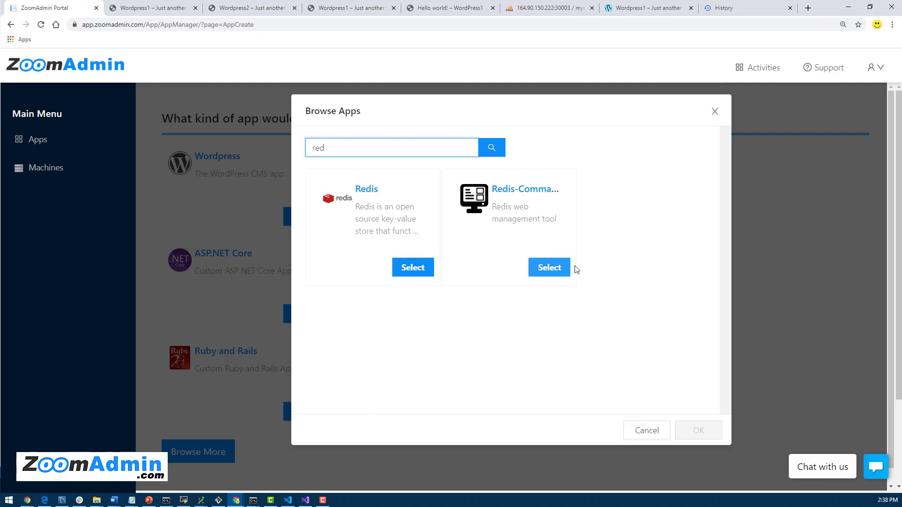
left_click(555, 269)
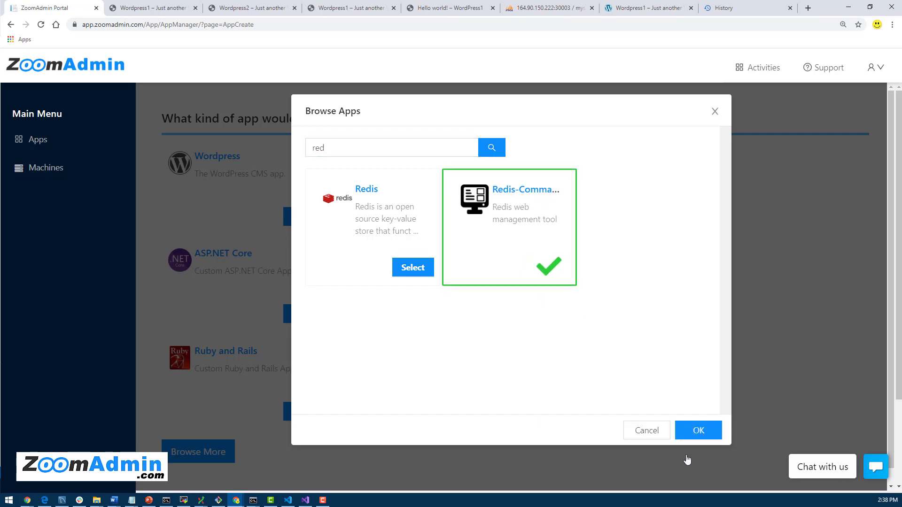
left_click(699, 431)
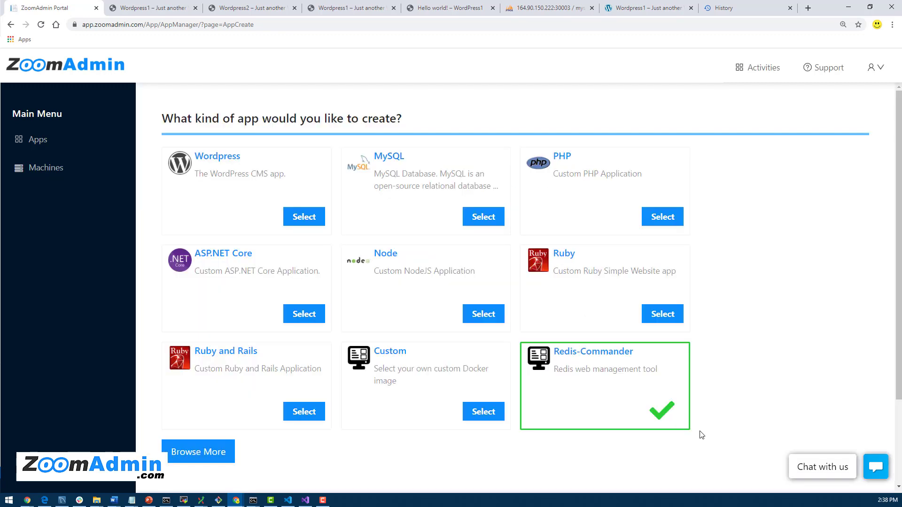
left_click(238, 420)
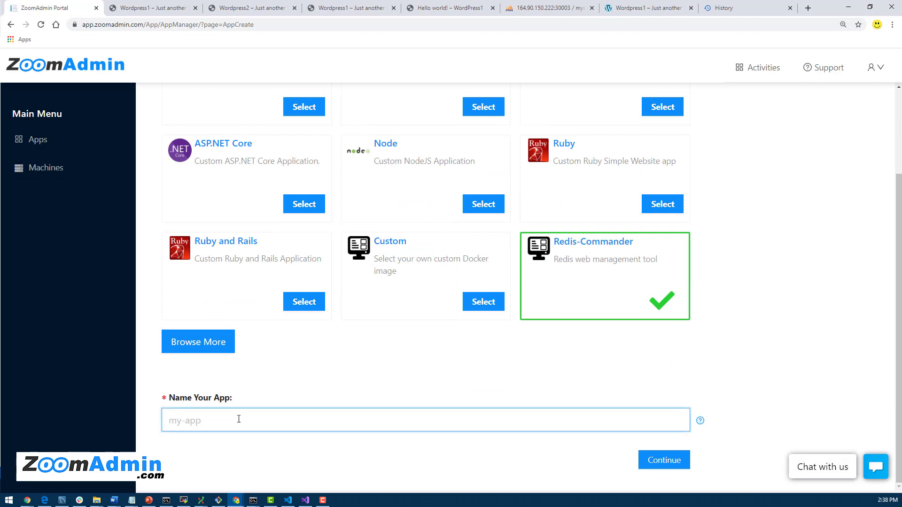
type("redis-client1")
key("BackSpace")
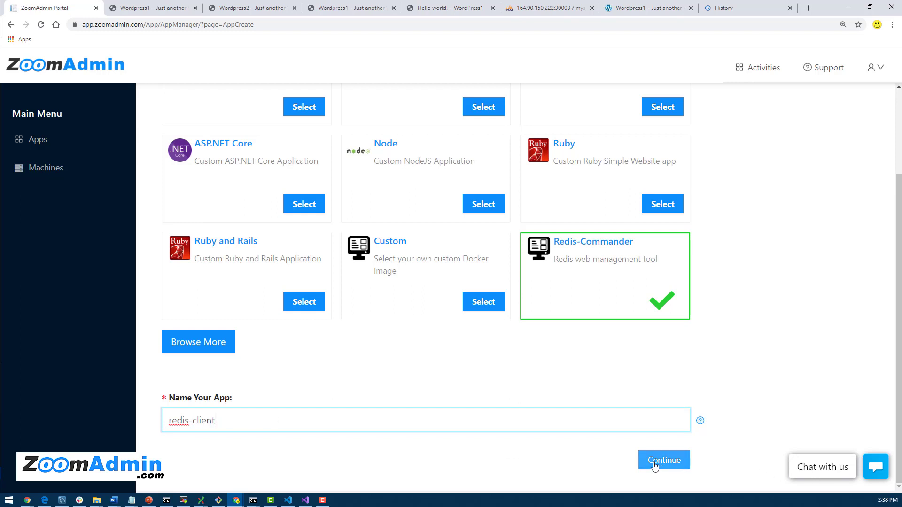
Step: Deploy redis-client on server1 and publish it
left_click(665, 461)
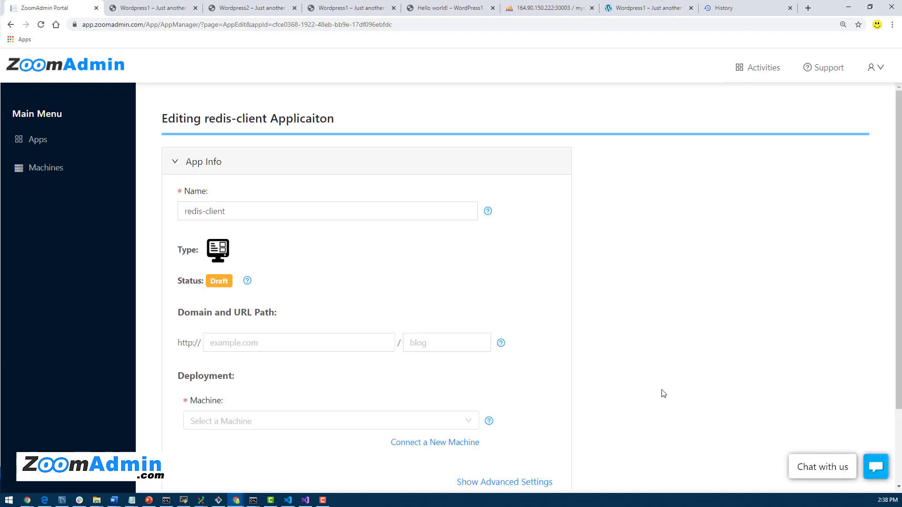
scroll(664, 399, "down", 2)
left_click(238, 329)
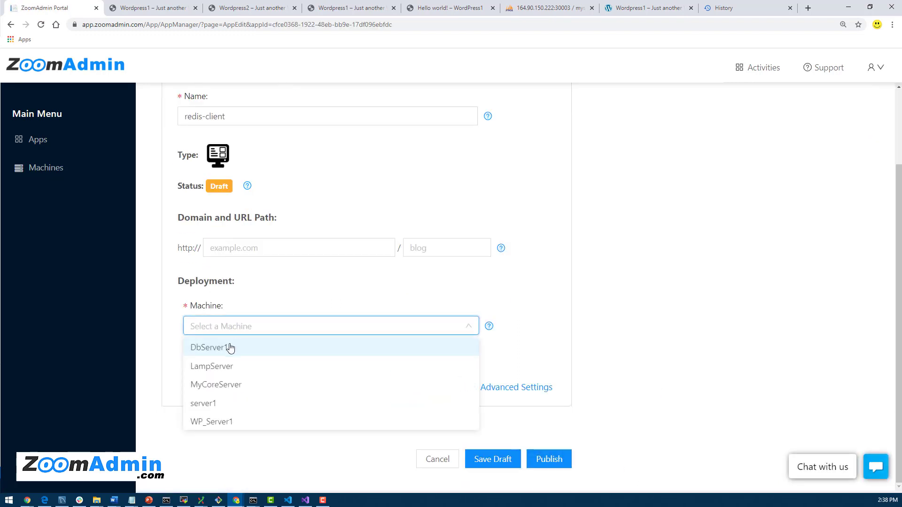
left_click(217, 403)
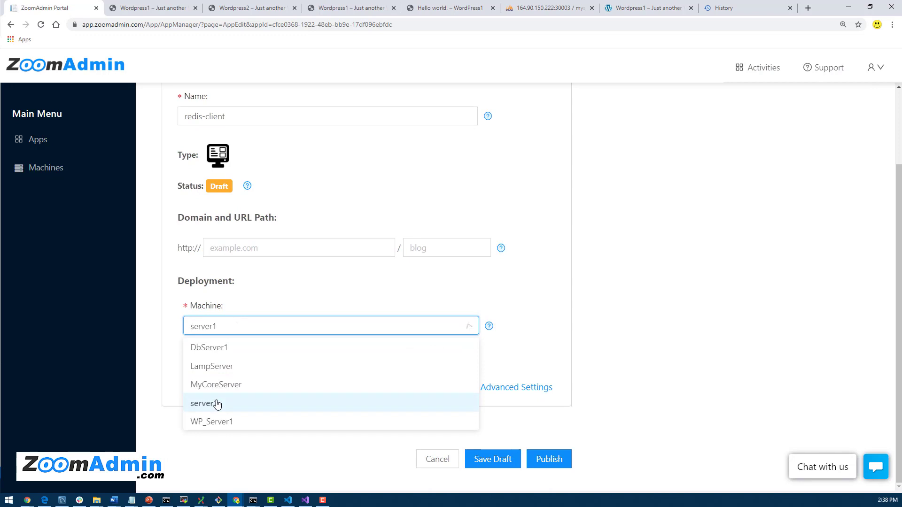
left_click(558, 465)
left_click(595, 213)
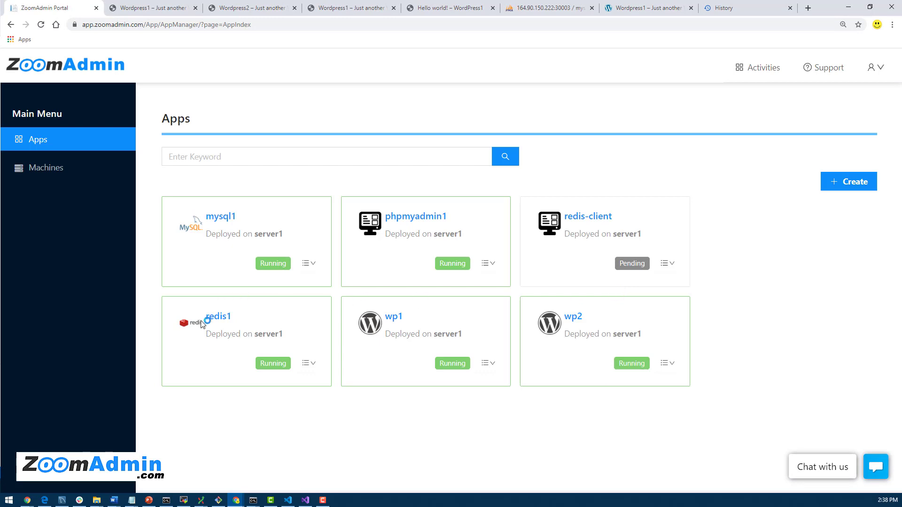
Step: Open redis1's App Details (164.90.150.222, port 30005) and switch to a blank Notepad
left_click(217, 318)
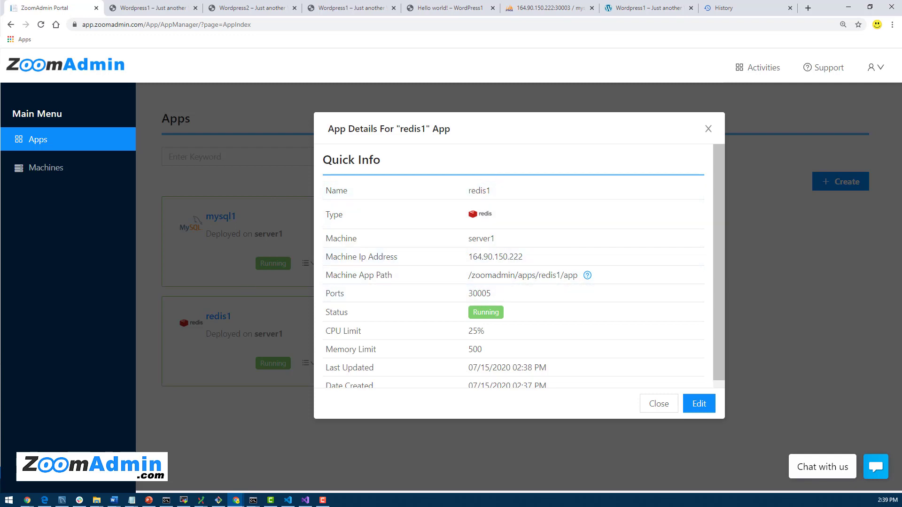
key("alt+Tab")
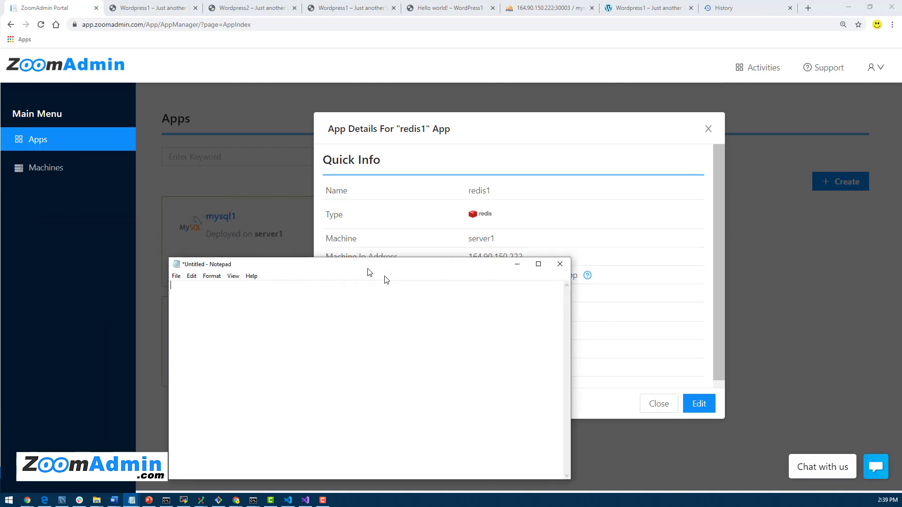
Step: Copy redis1's address into Notepad as 164.90.150.222:30005
left_click_drag(396, 280, 456, 308)
left_click_drag(534, 258, 450, 257)
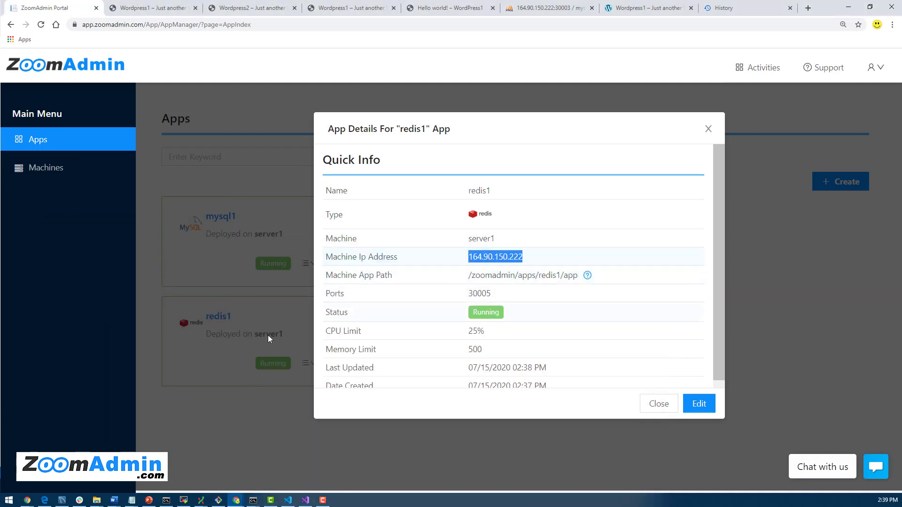
key("ctrl+c")
key("alt+Tab")
key("ctrl+v")
left_click_drag(287, 328, 243, 326)
key("BackSpace")
double_click(476, 294)
key("ctrl+c")
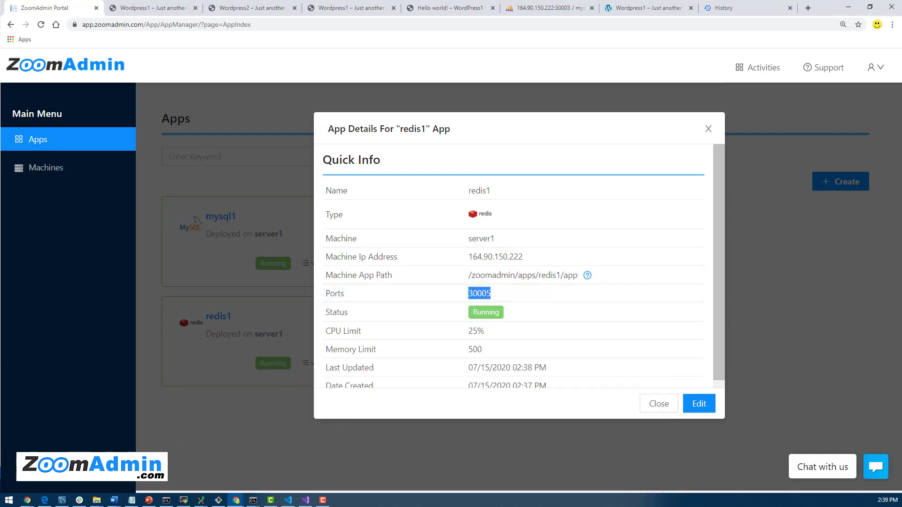
key("alt+Tab")
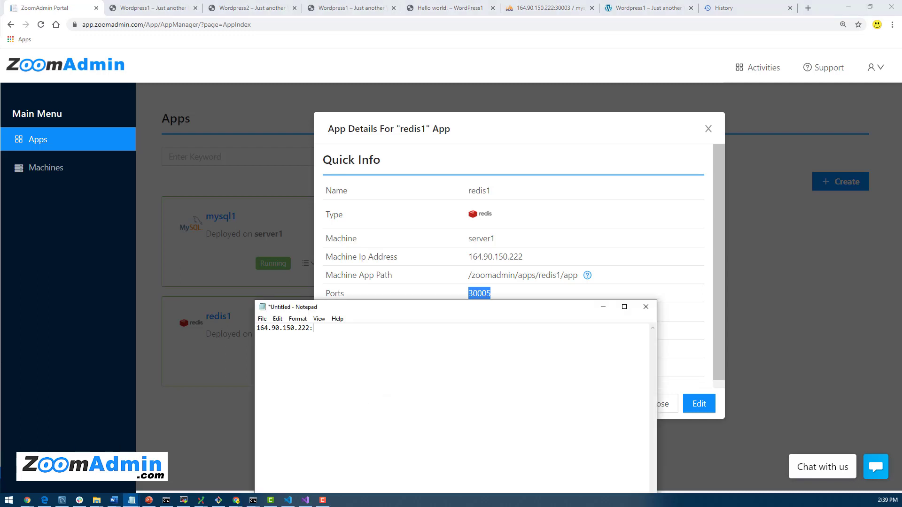
type(":")
key("ctrl+v")
Step: Add the name redis1 on a new line, then close the redis1 details
left_click_drag(354, 302, 350, 256)
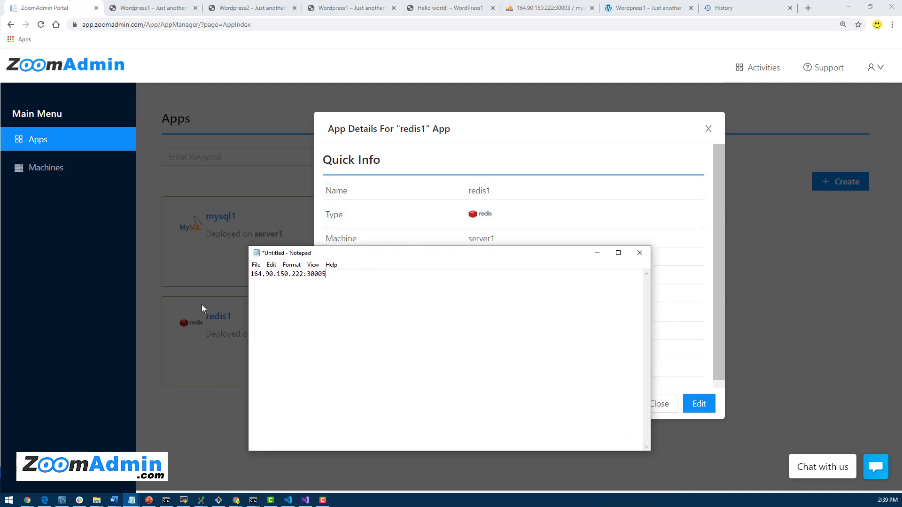
double_click(487, 190)
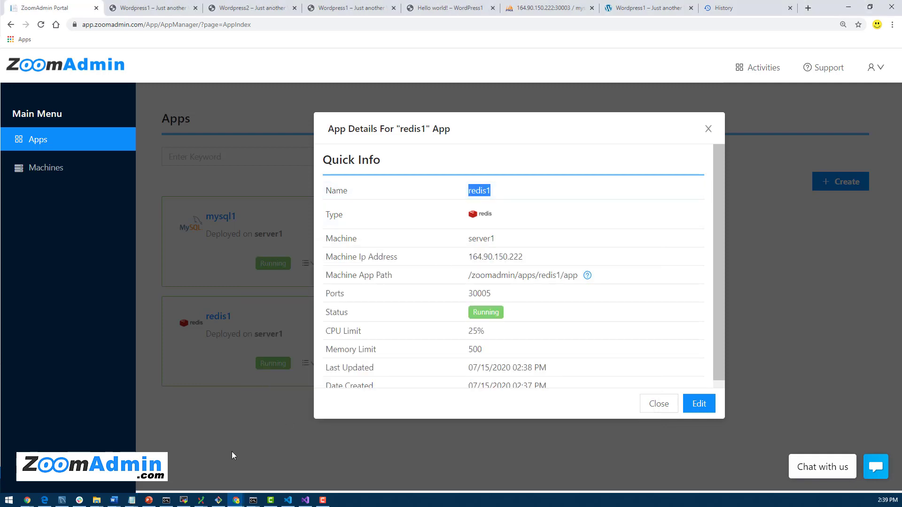
key("alt+Tab")
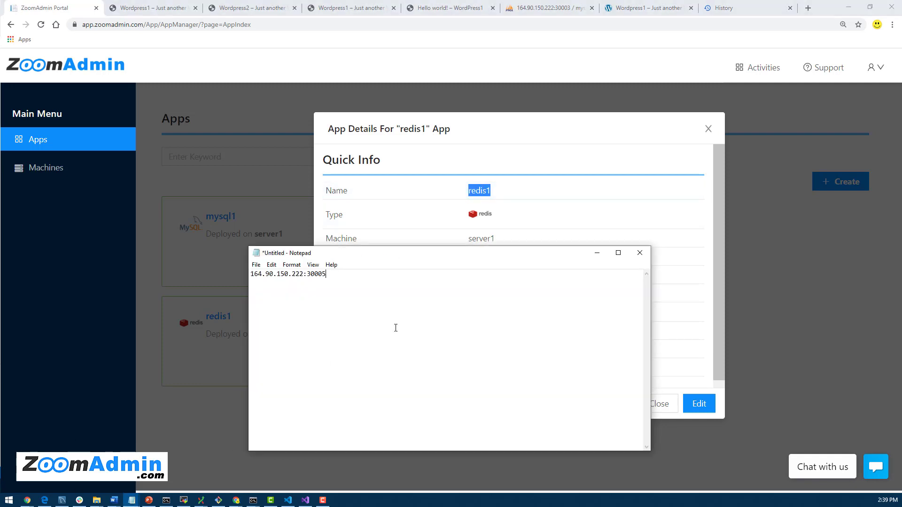
key("Return")
key("ctrl+v")
left_click(193, 416)
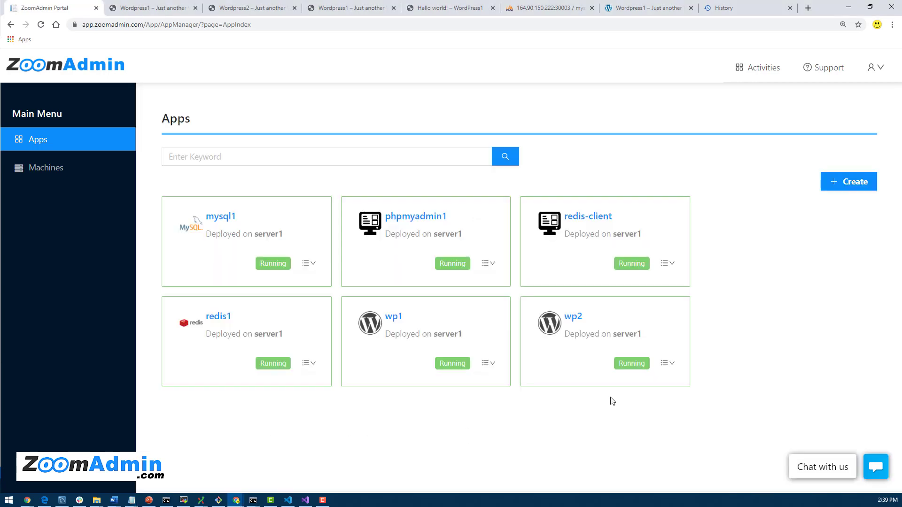
Step: Open Redis Commander at 164.90.150.222:30006 and find root and admin sign-ins rejected
left_click(595, 219)
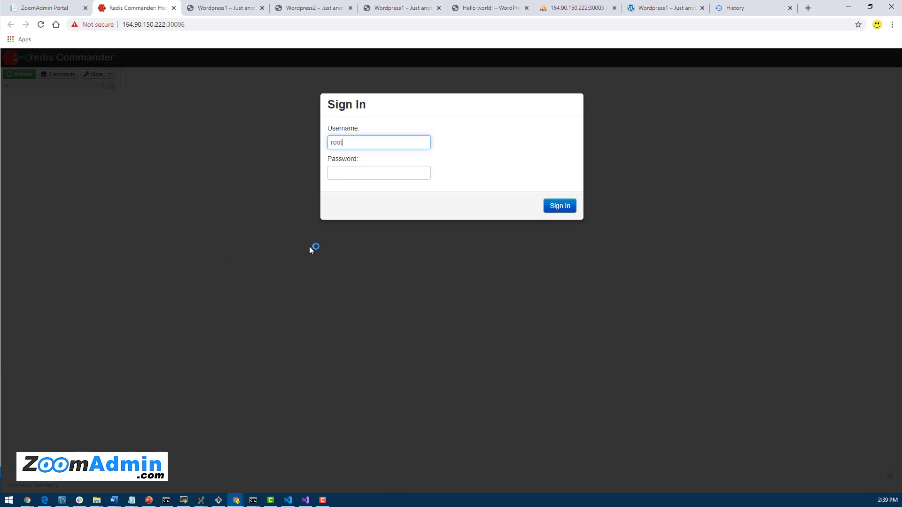
left_click(561, 207)
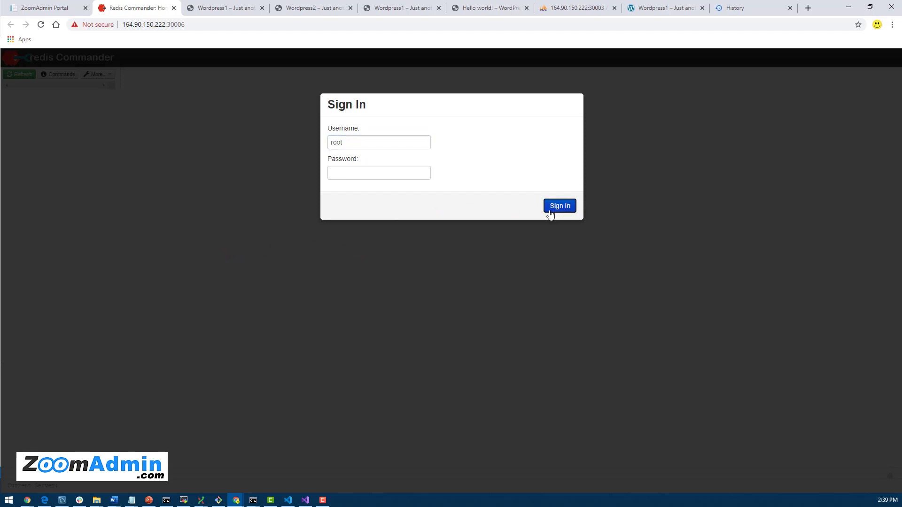
left_click(534, 72)
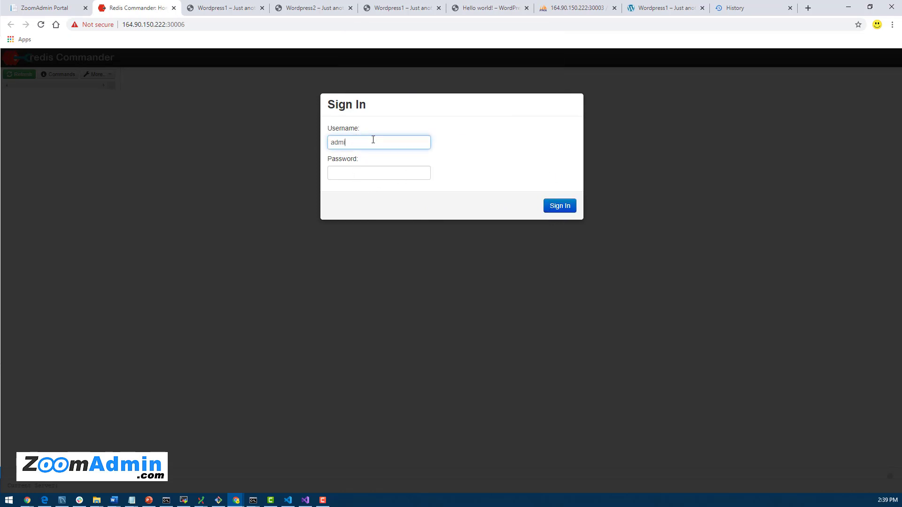
left_click(558, 207)
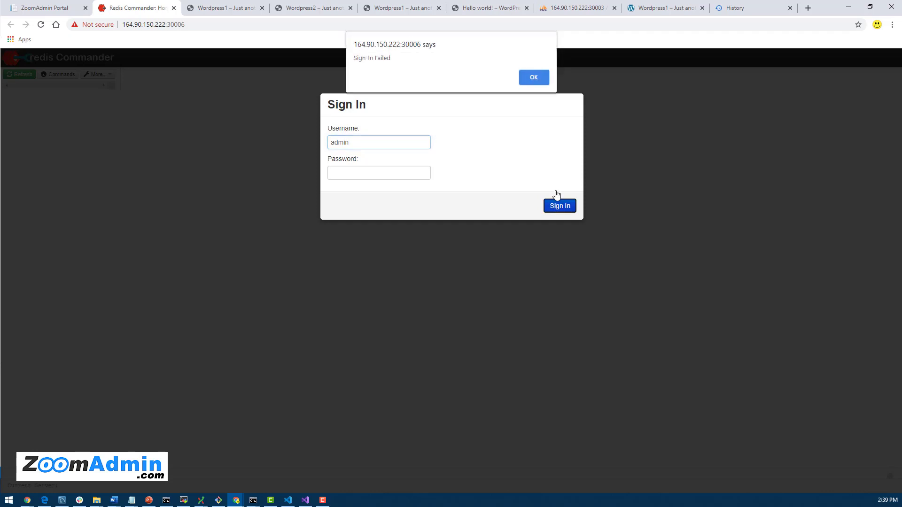
left_click(532, 77)
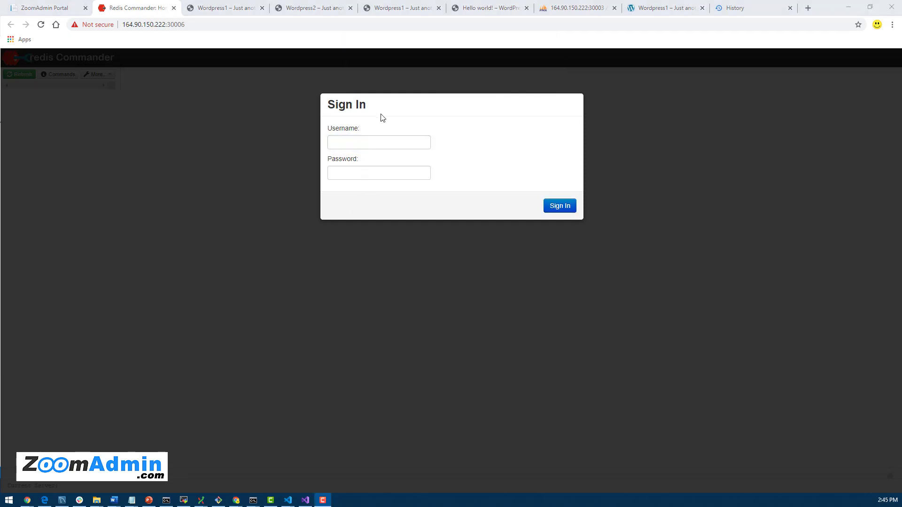
left_click(379, 139)
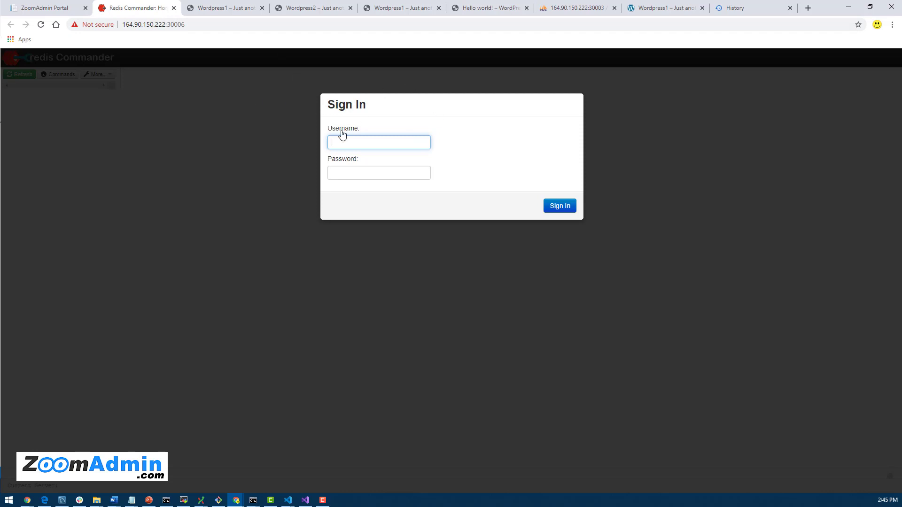
Step: Edit redis-client in ZoomAdmin and expand its advanced environment settings
left_click(28, 6)
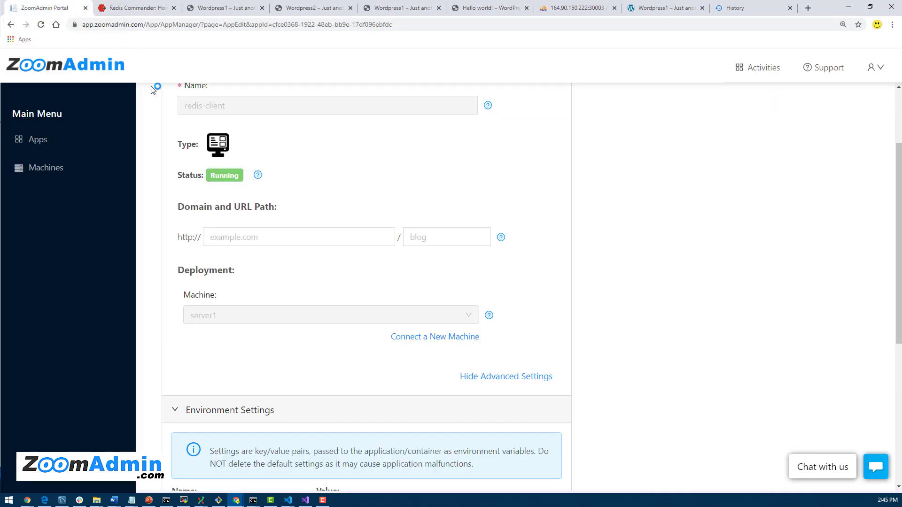
left_click(12, 25)
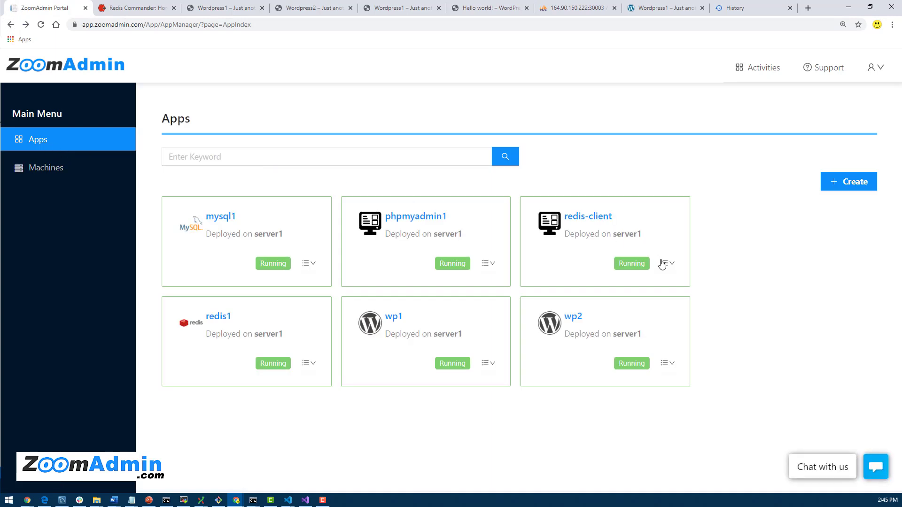
left_click(662, 266)
left_click(669, 325)
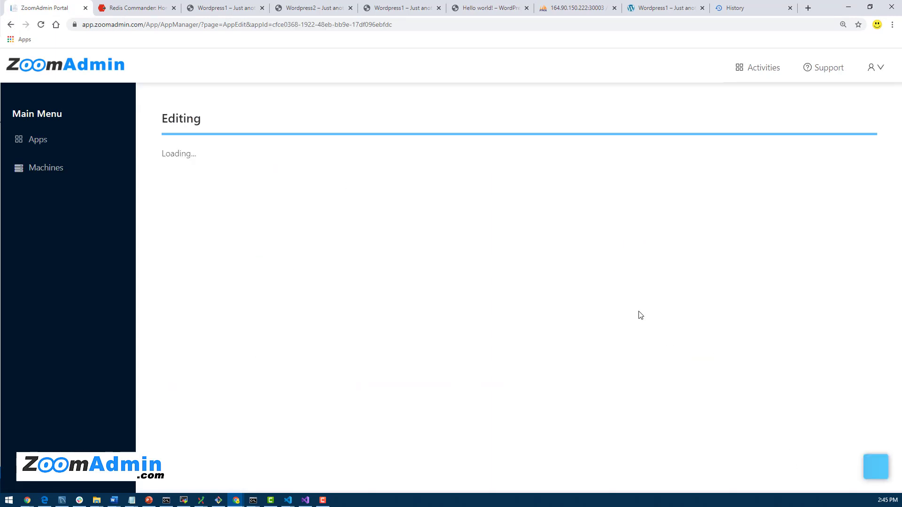
scroll(454, 283, "down", 2)
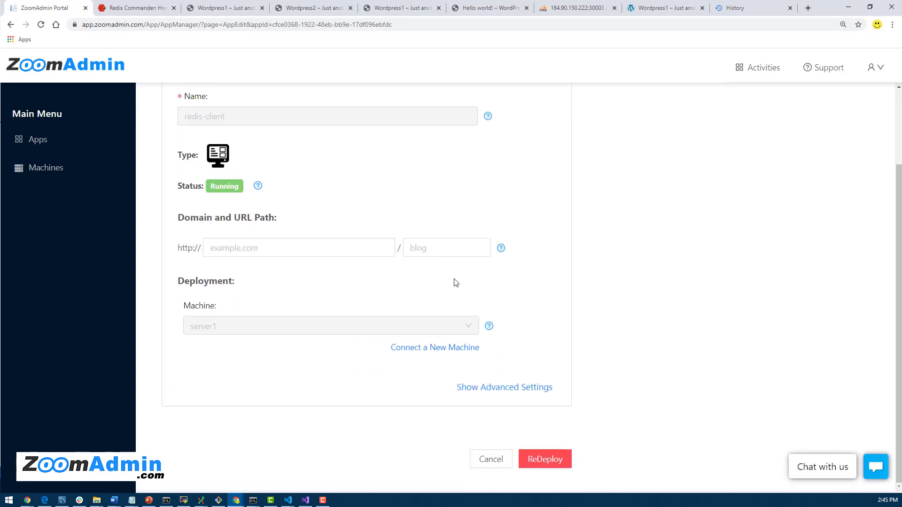
scroll(455, 282, "up", 2)
scroll(461, 381, "down", 2)
left_click(500, 387)
scroll(546, 385, "down", 2)
left_click(248, 322)
scroll(388, 346, "down", 3)
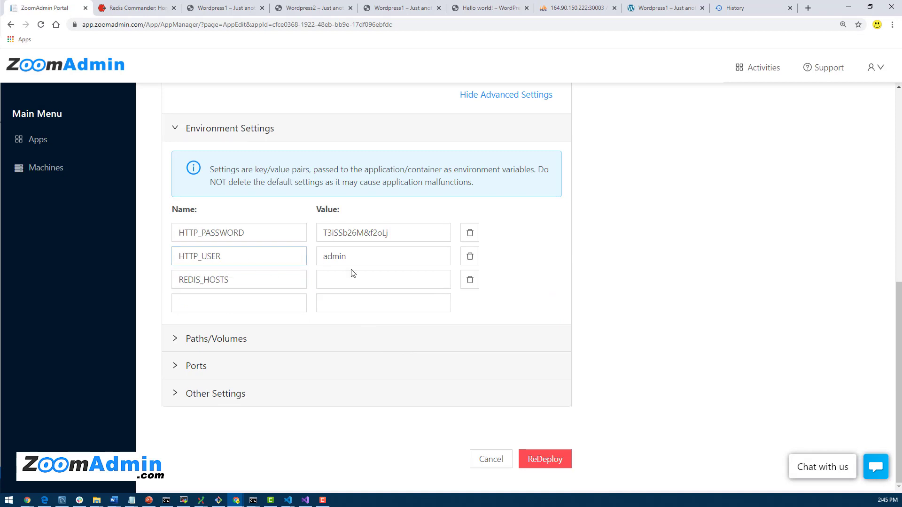
Step: Copy the HTTP_USER and HTTP_PASSWORD values into the Notepad notes
left_click_drag(349, 256, 314, 258)
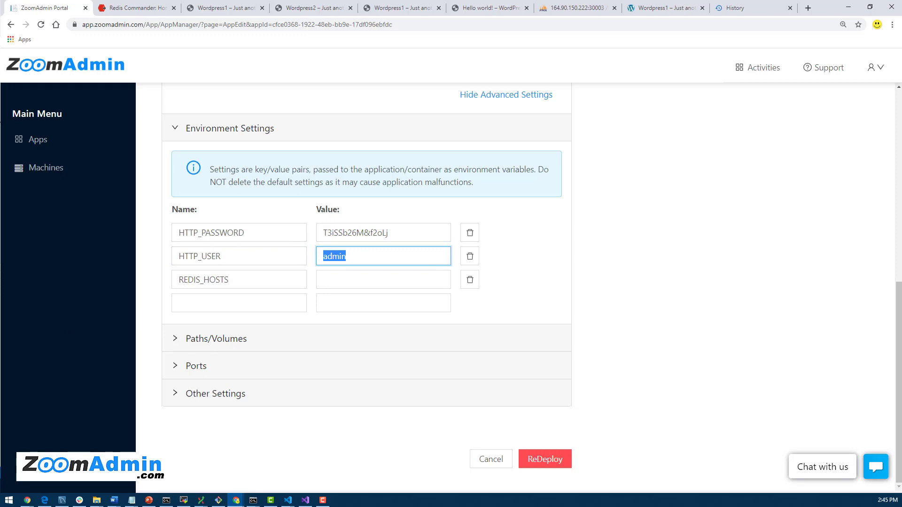
key("alt+Tab")
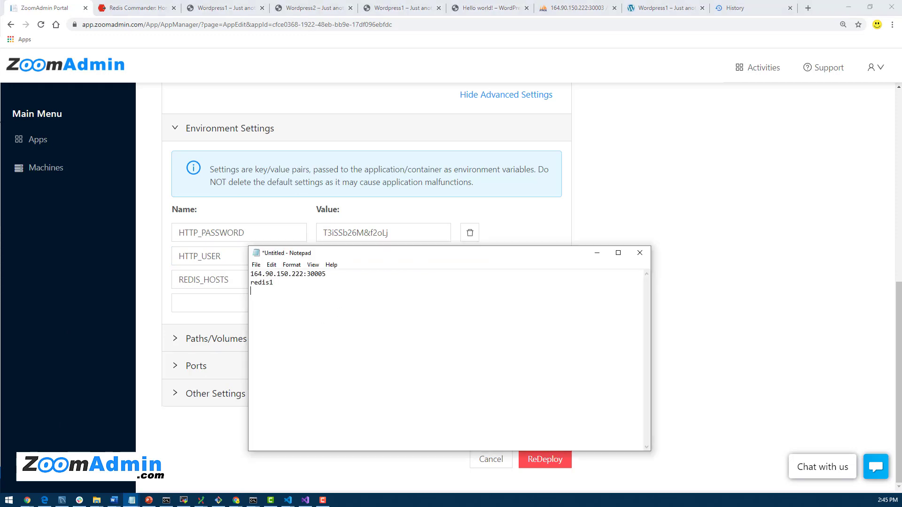
key("Return")
key("ctrl+v")
left_click_drag(389, 232, 324, 233)
key("alt+Tab")
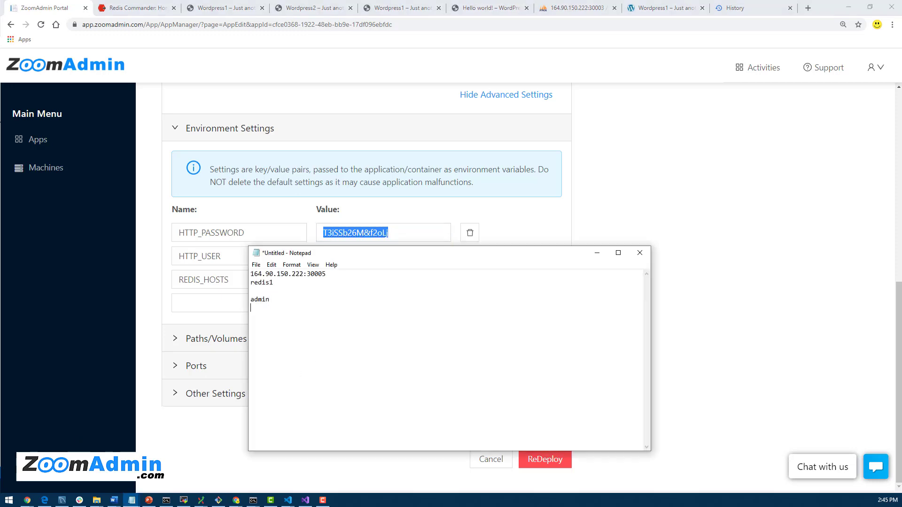
key("ctrl+v")
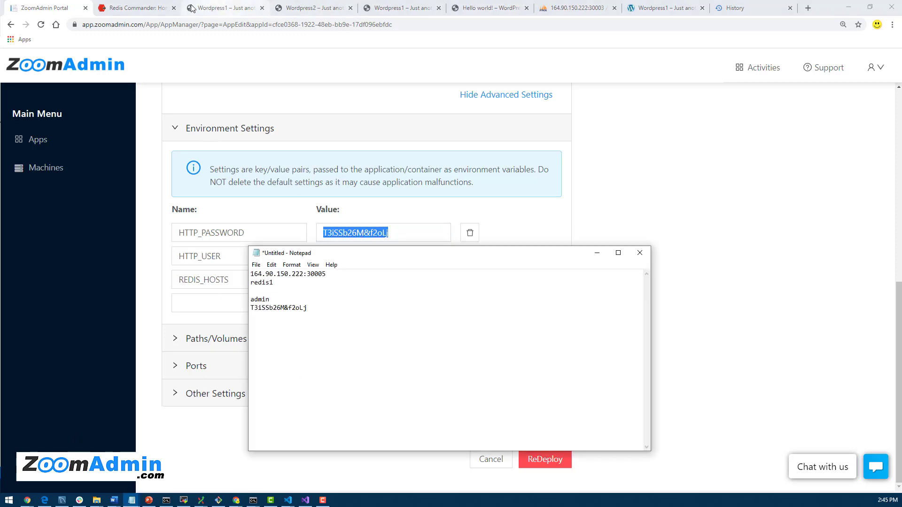
Step: Sign in to Redis Commander with the HTTP user and password copied from Notepad
left_click(140, 9)
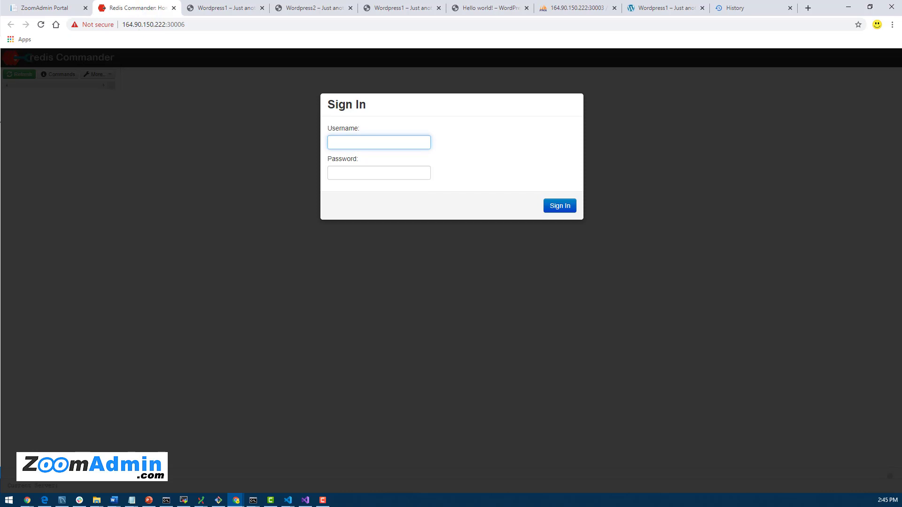
key("alt+Tab")
double_click(259, 299)
key("ctrl+c")
key("alt+Tab")
key("ctrl+v")
key("alt+Tab")
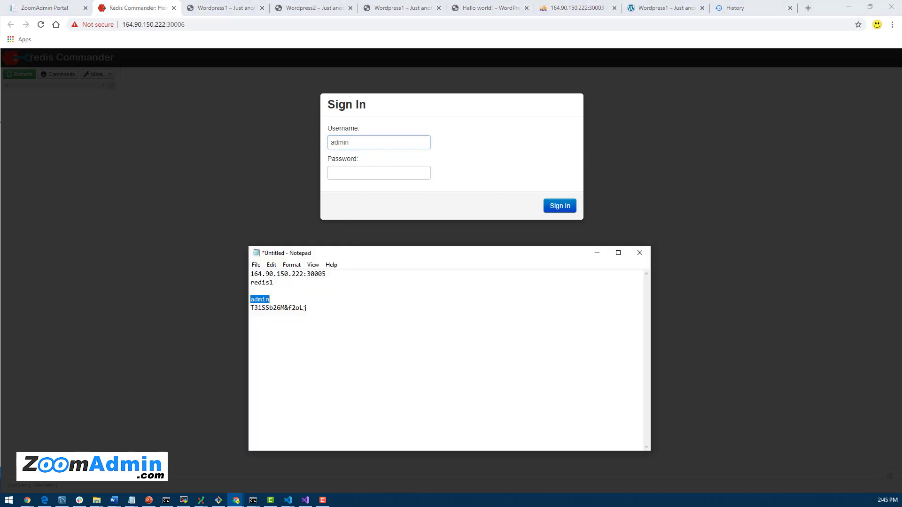
left_click_drag(316, 309, 244, 310)
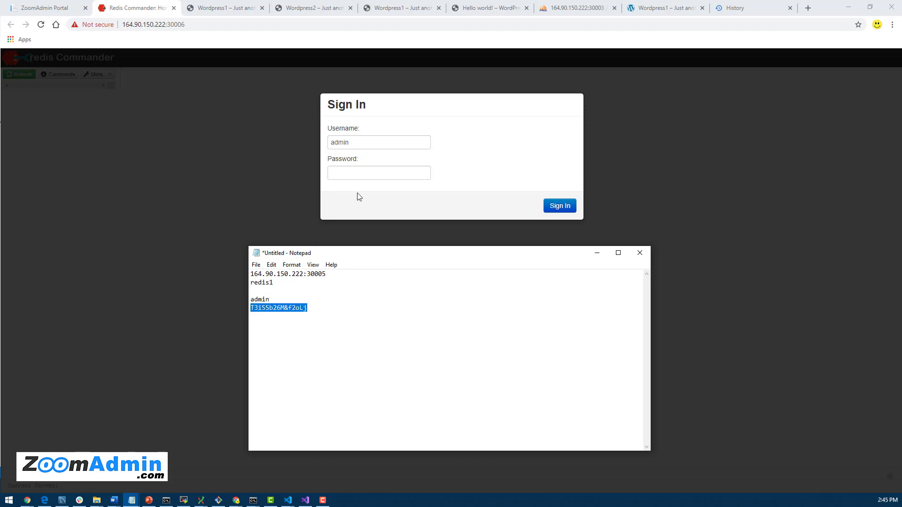
key("ctrl+c")
left_click(359, 173)
key("ctrl+v")
left_click(557, 208)
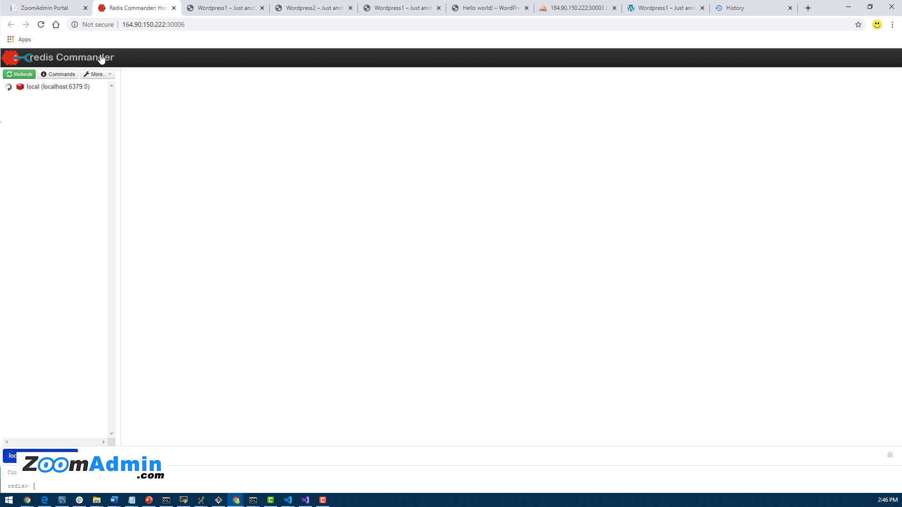
Step: Open Redis Commander's Add Server form and copy 'redis1' from the Notepad notes
left_click(101, 75)
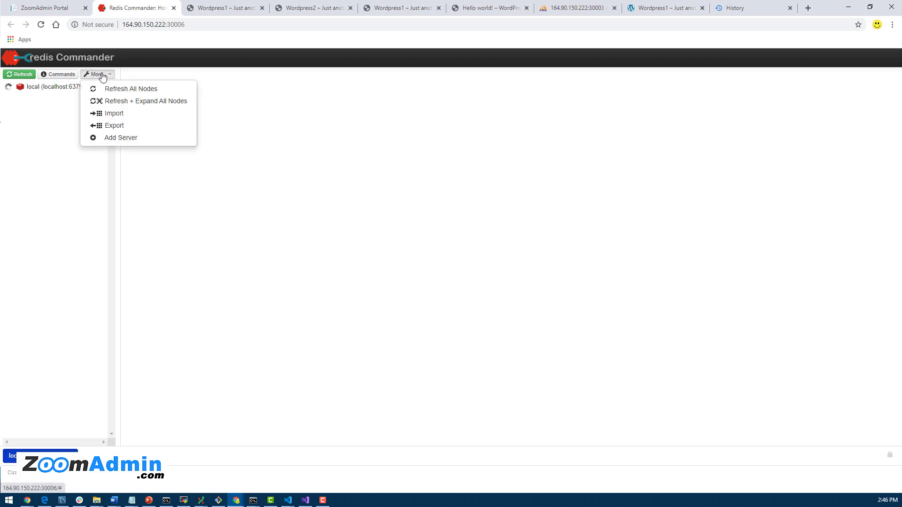
left_click(129, 141)
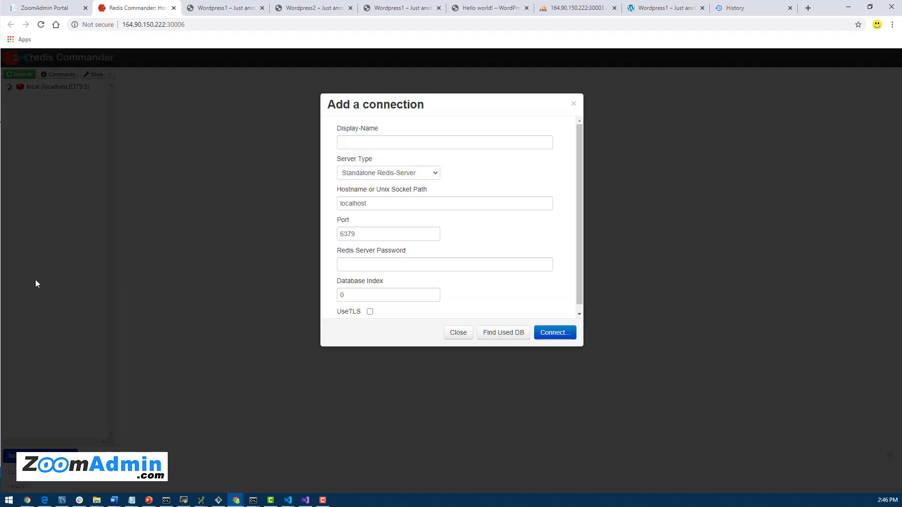
key("alt+Tab")
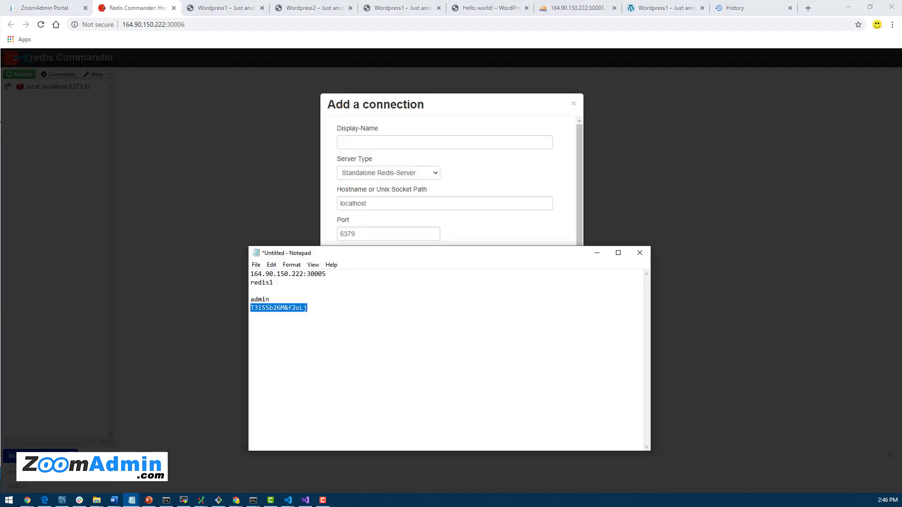
left_click_drag(326, 274, 224, 282)
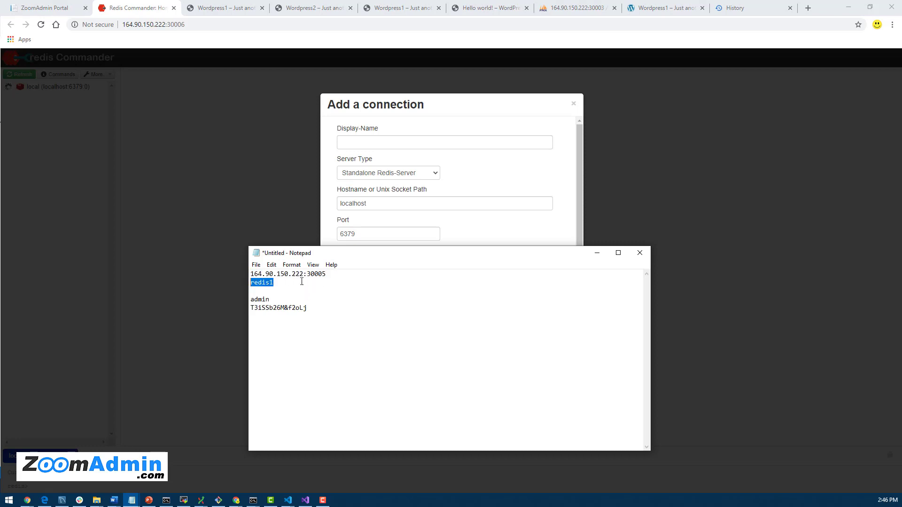
left_click_drag(281, 282, 253, 282)
Step: Set Display-Name and Hostname to redis1, keep port 6379, and connect
left_click(352, 143)
key("ctrl+v")
double_click(377, 204)
key("ctrl+v")
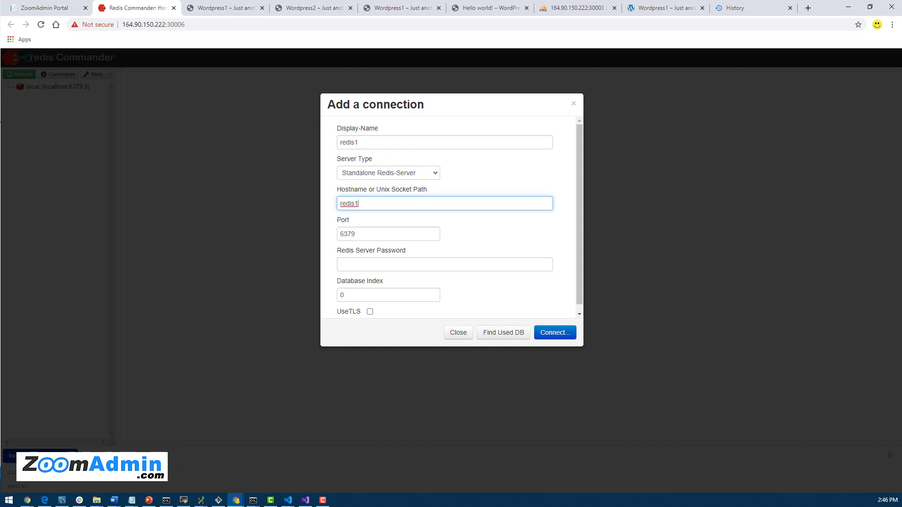
key("alt+Tab")
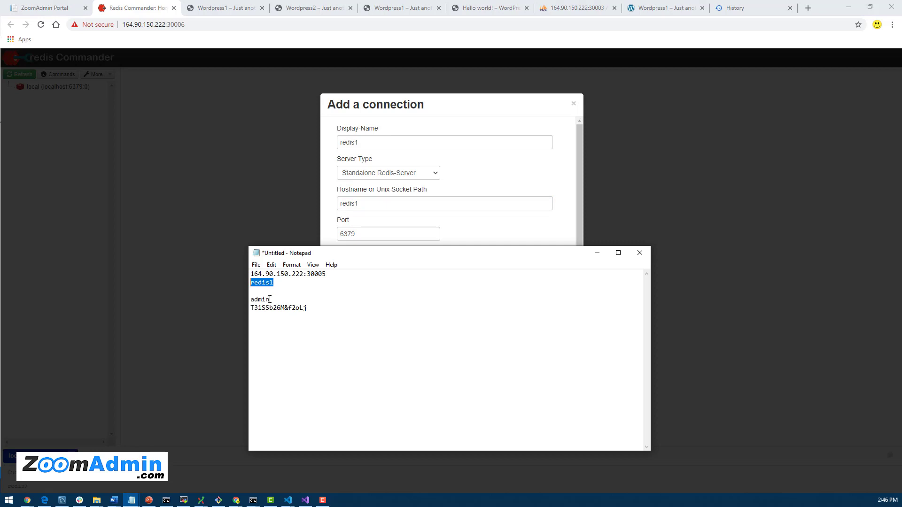
left_click_drag(362, 254, 411, 365)
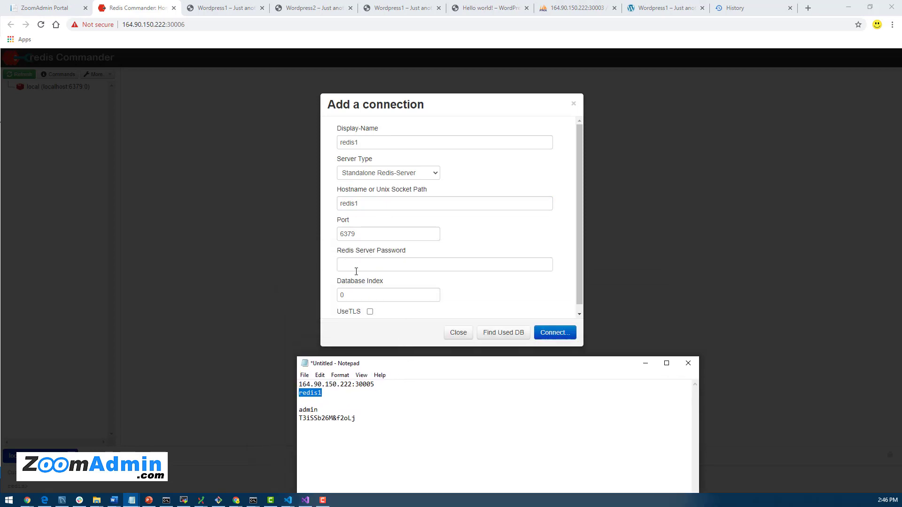
left_click(555, 333)
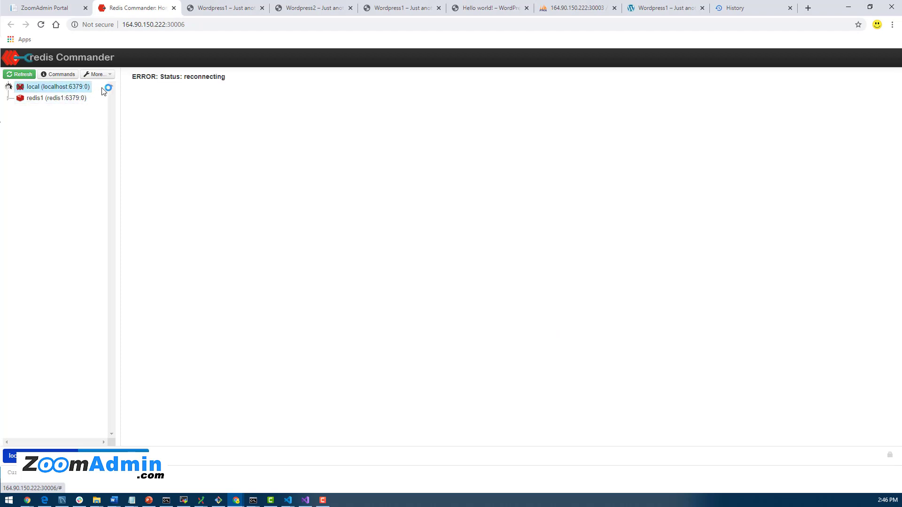
Step: Look through the More server options and the Redis command reference without changing anything
left_click(106, 76)
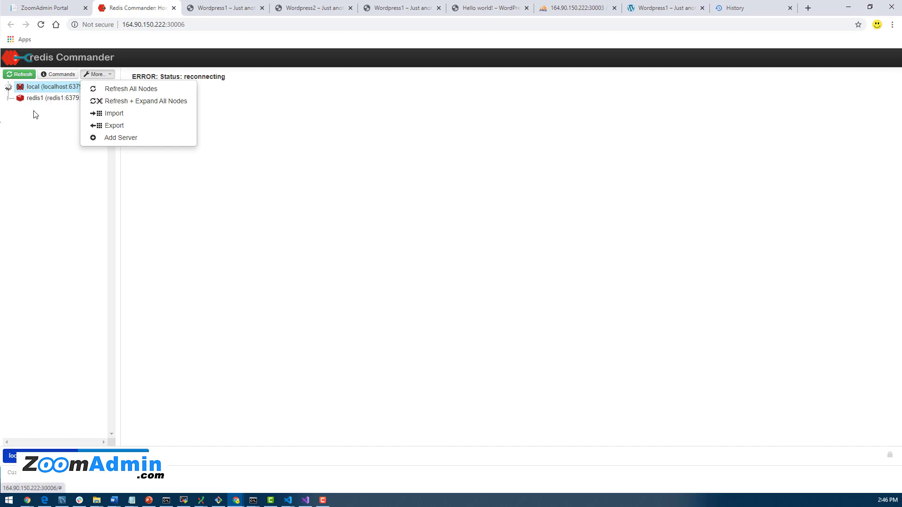
left_click(32, 96)
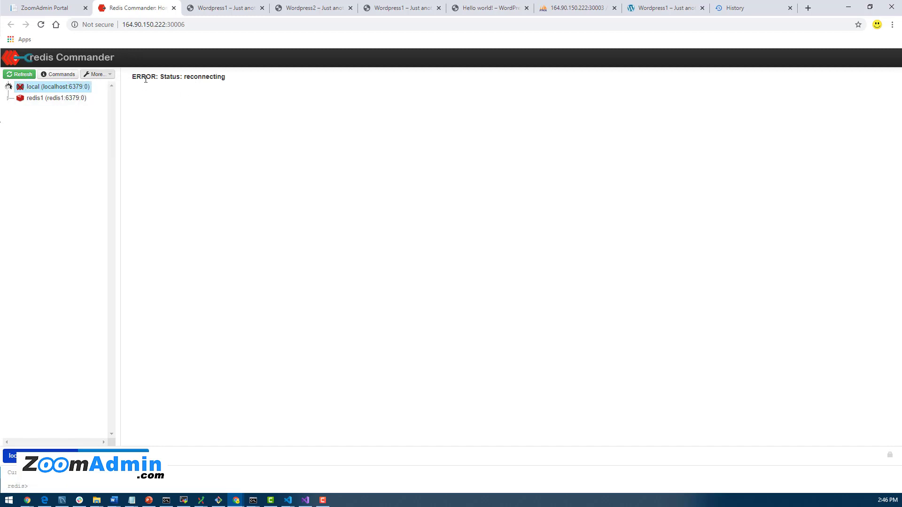
left_click(65, 75)
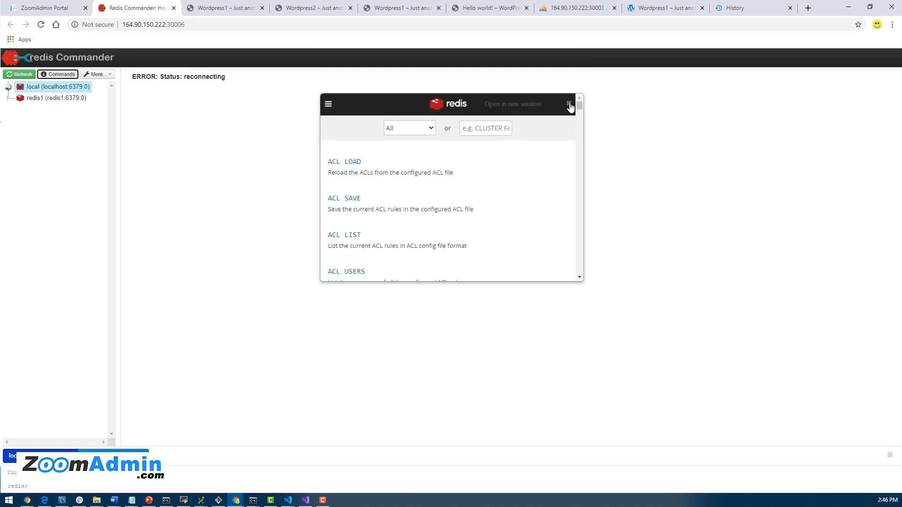
left_click(569, 104)
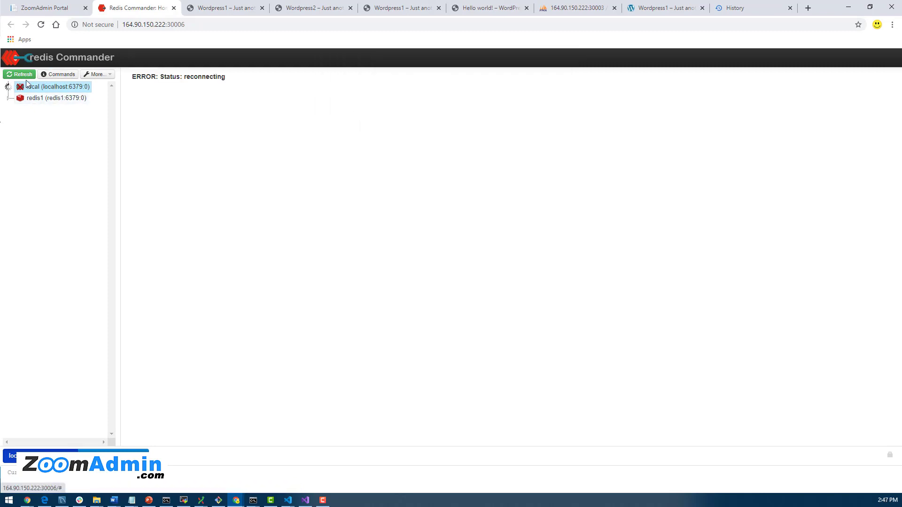
left_click(60, 76)
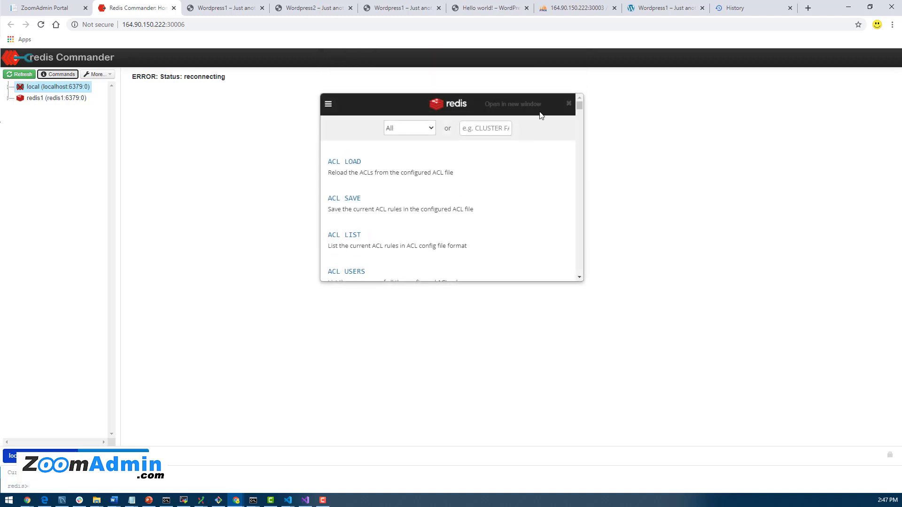
left_click(568, 103)
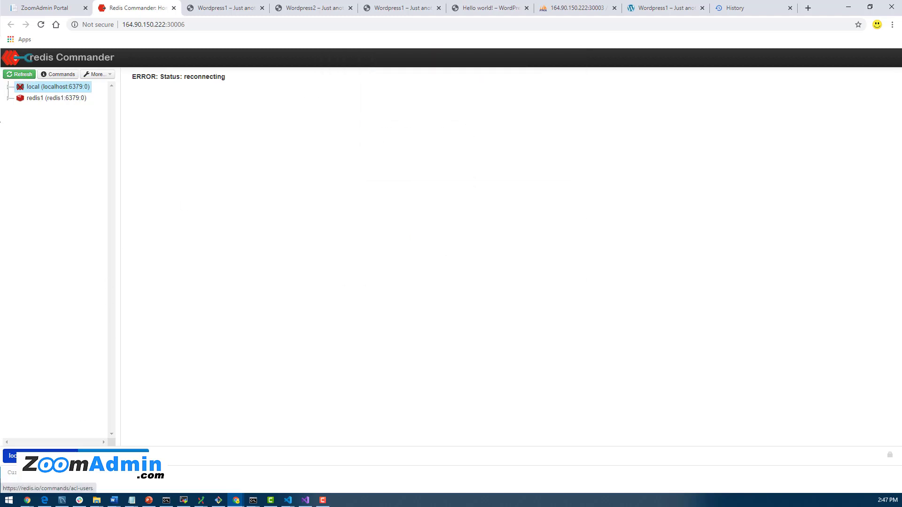
left_click(105, 76)
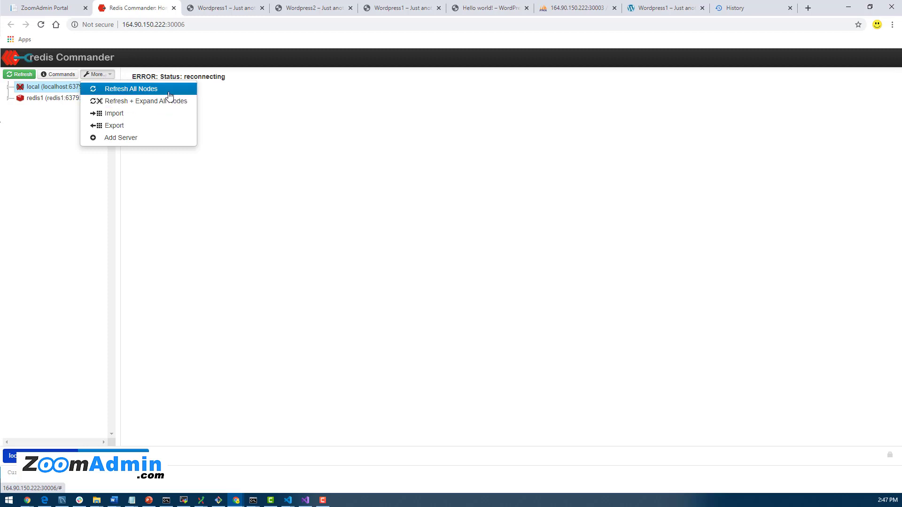
Step: Disconnect the unreachable local server from the server tree
right_click(38, 100)
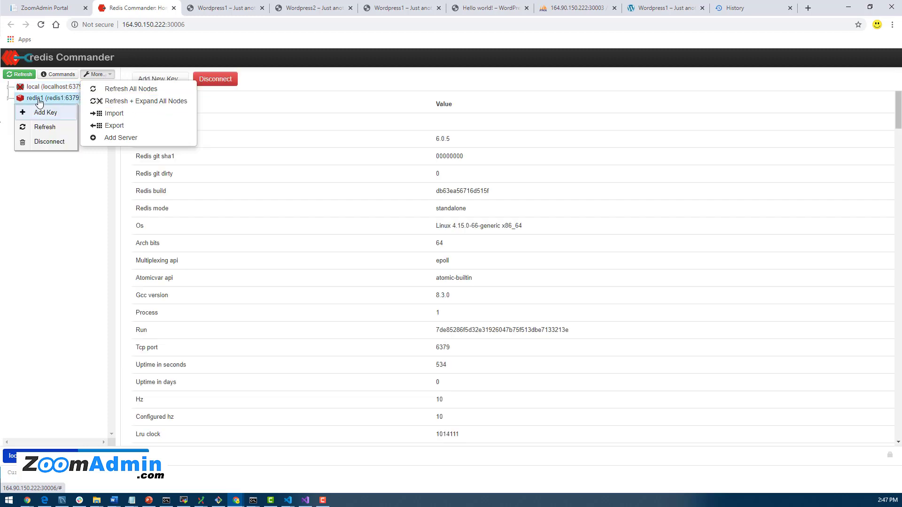
left_click(38, 186)
right_click(44, 90)
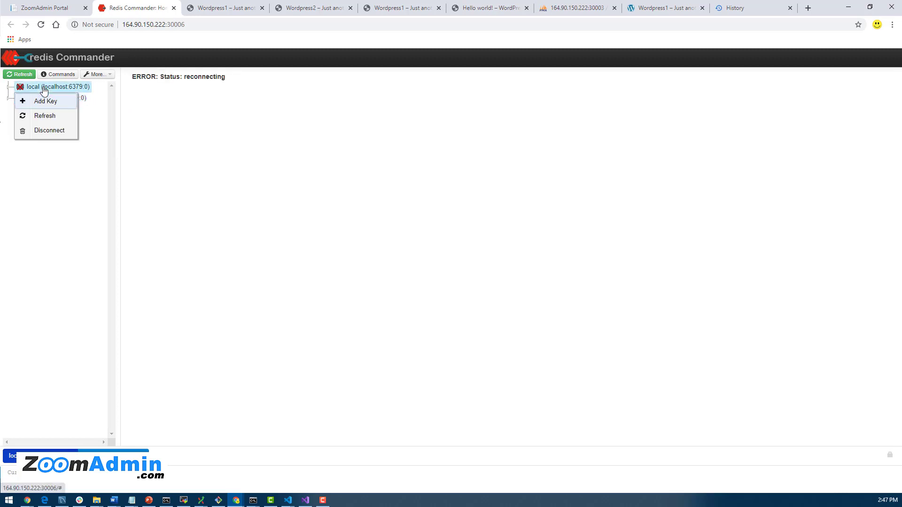
left_click(50, 133)
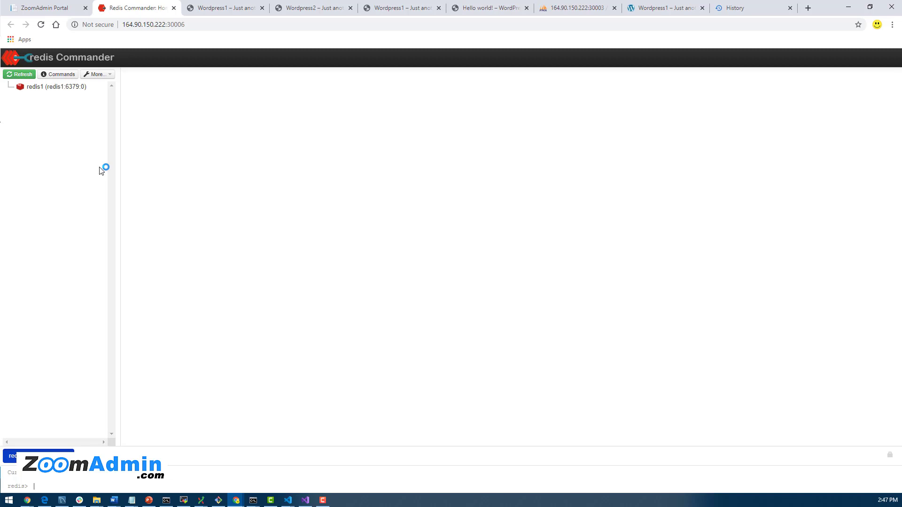
Step: Add a new string key aa with value bb to redis1 and save it
left_click(52, 89)
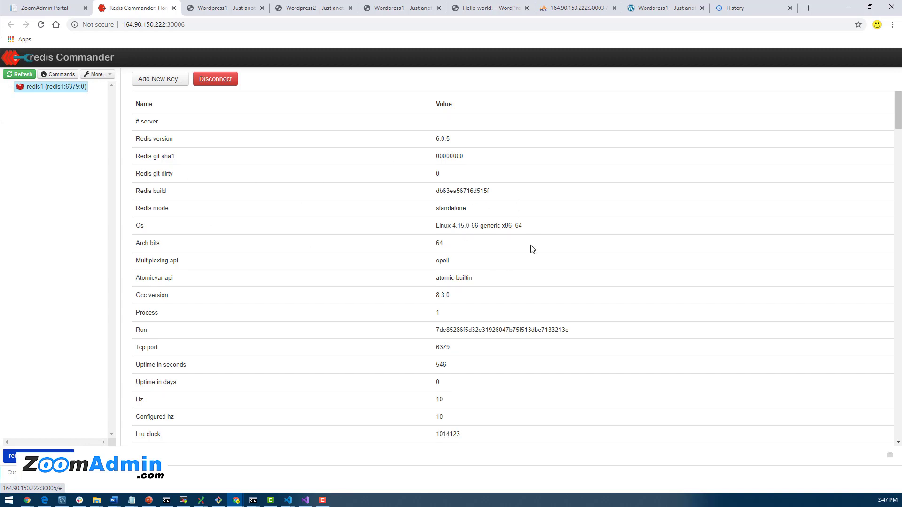
left_click(161, 79)
type("aa")
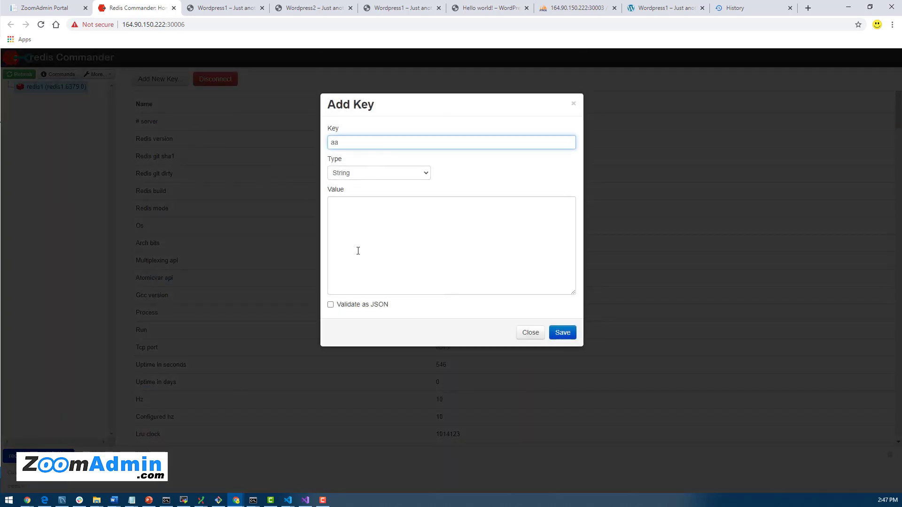
left_click(358, 251)
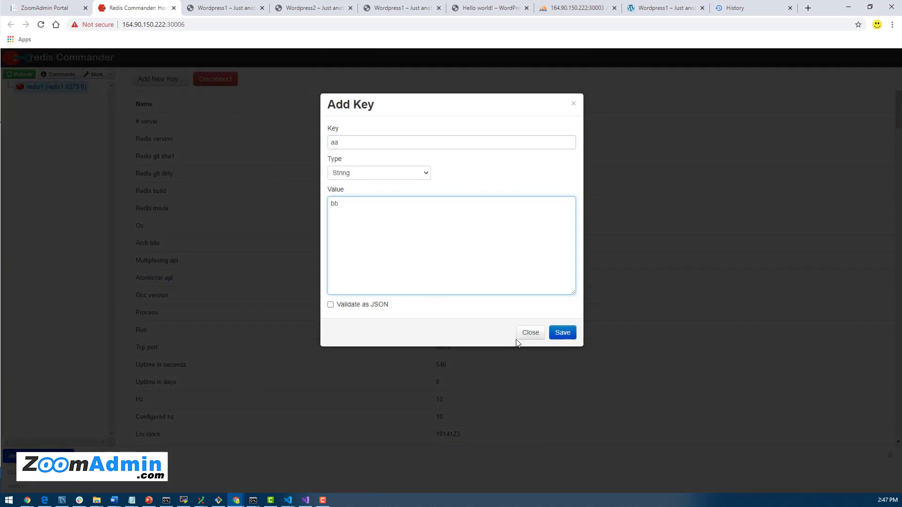
left_click(563, 334)
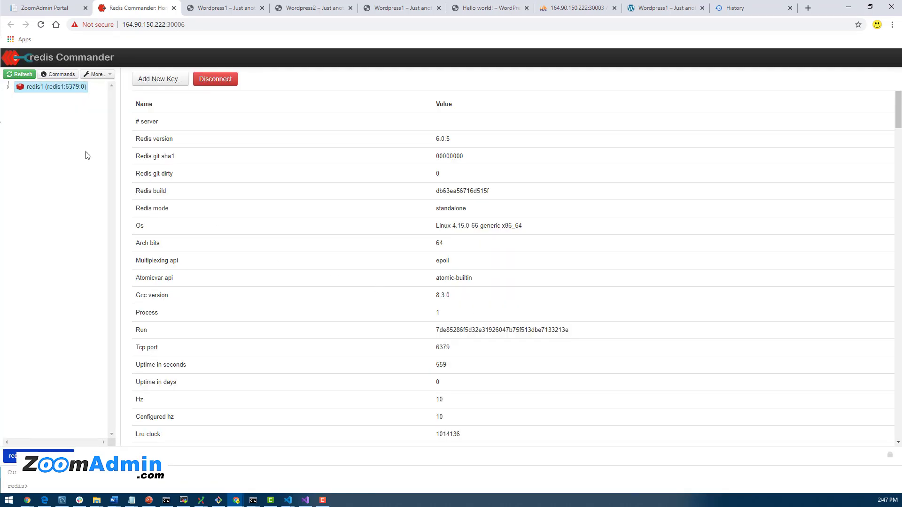
Step: Expand redis1 in the tree and check that key aa holds bb
left_click(49, 90)
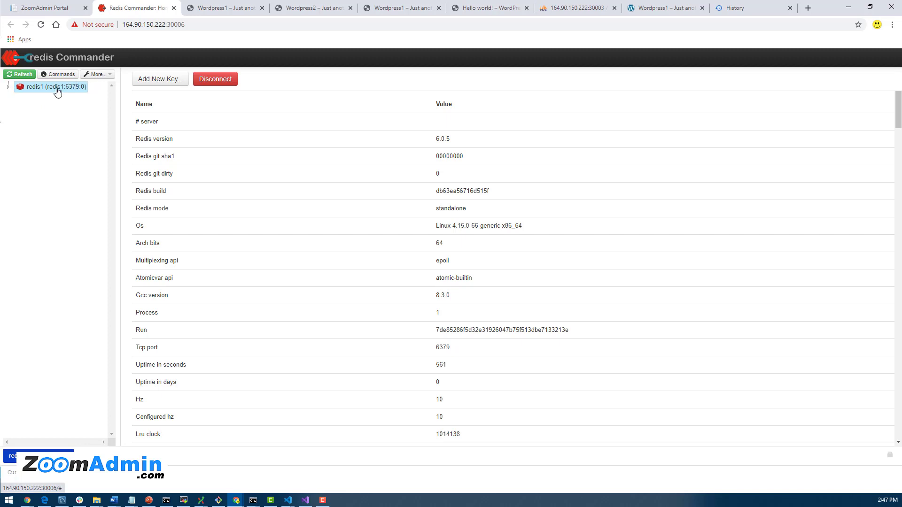
right_click(55, 88)
left_click(21, 86)
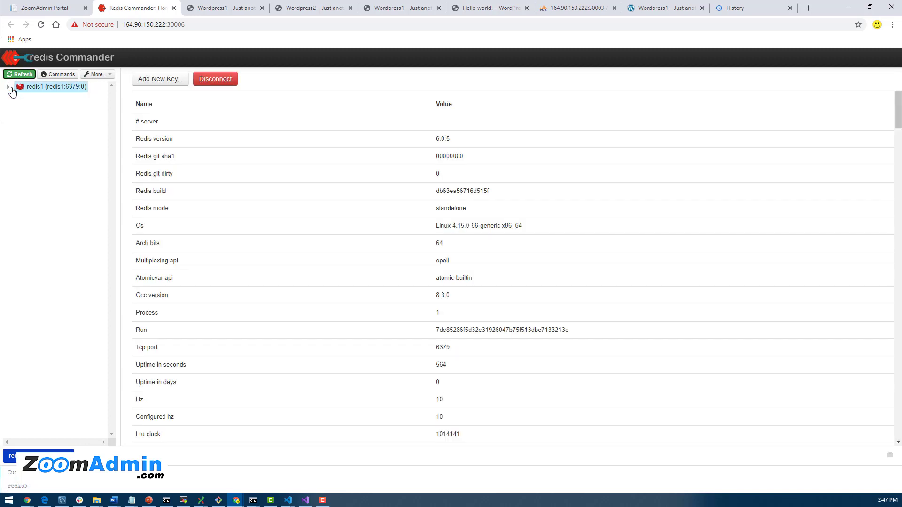
left_click(10, 87)
left_click(40, 97)
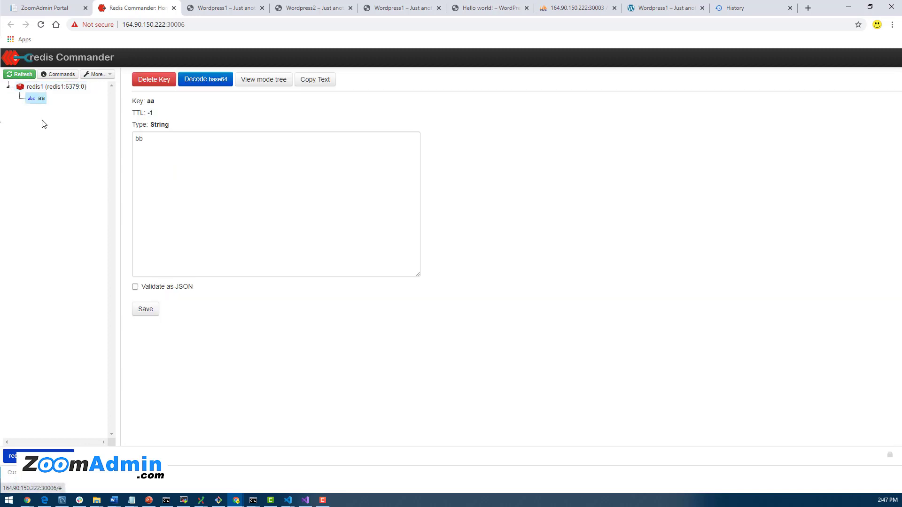
left_click(53, 87)
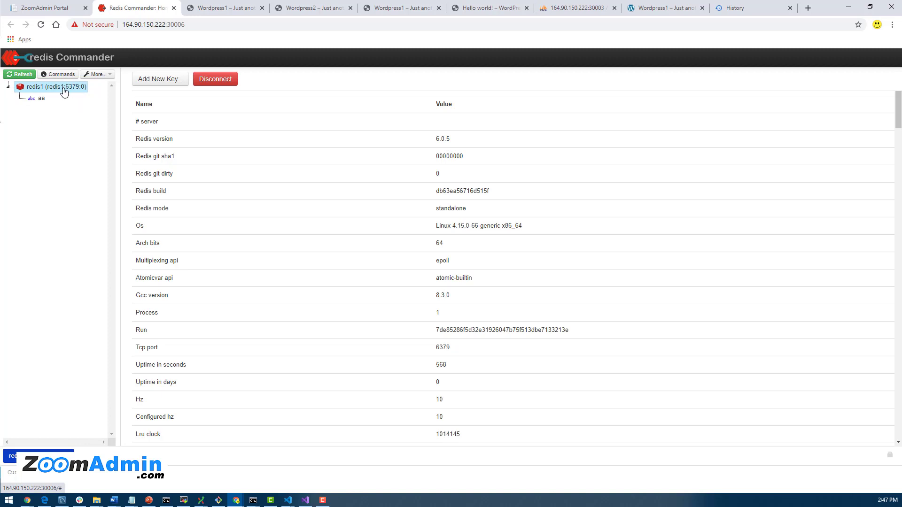
right_click(64, 90)
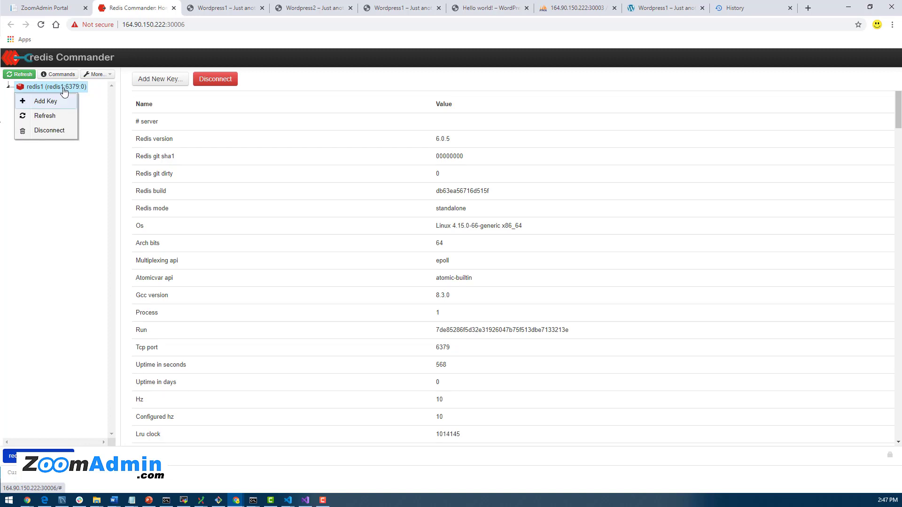
left_click(111, 77)
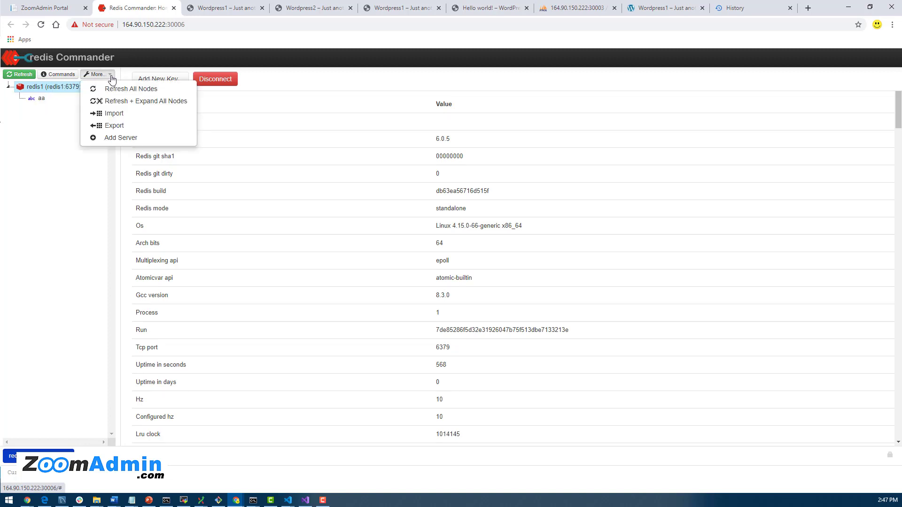
left_click(55, 87)
right_click(65, 90)
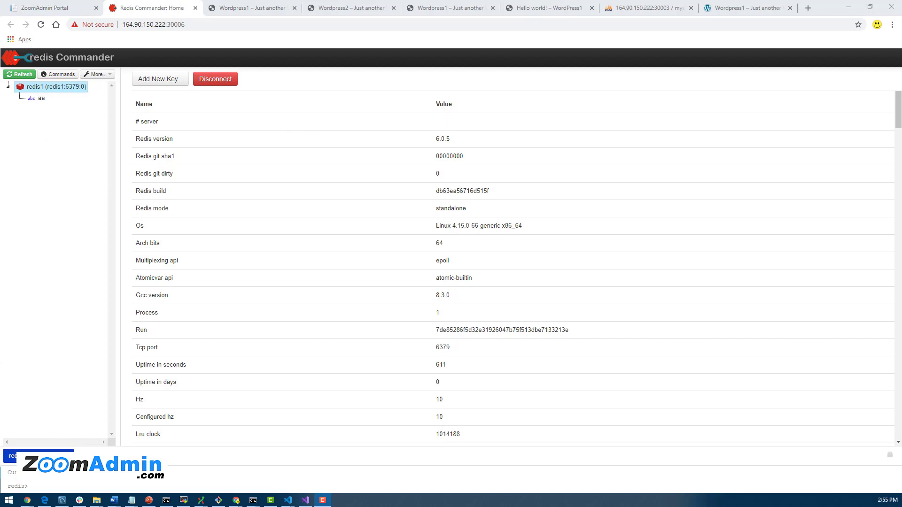
Step: Bring the VS Code window with server1's apps folder forward and maximize it
left_click(288, 501)
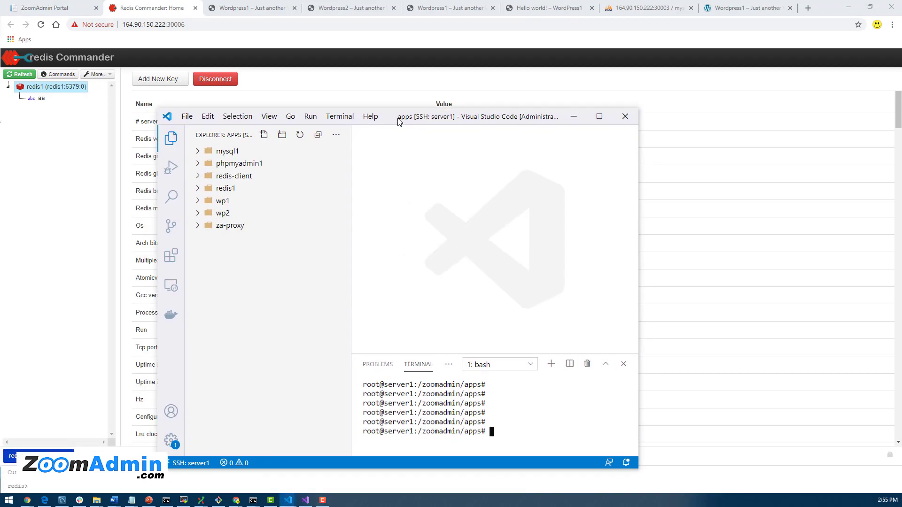
double_click(389, 116)
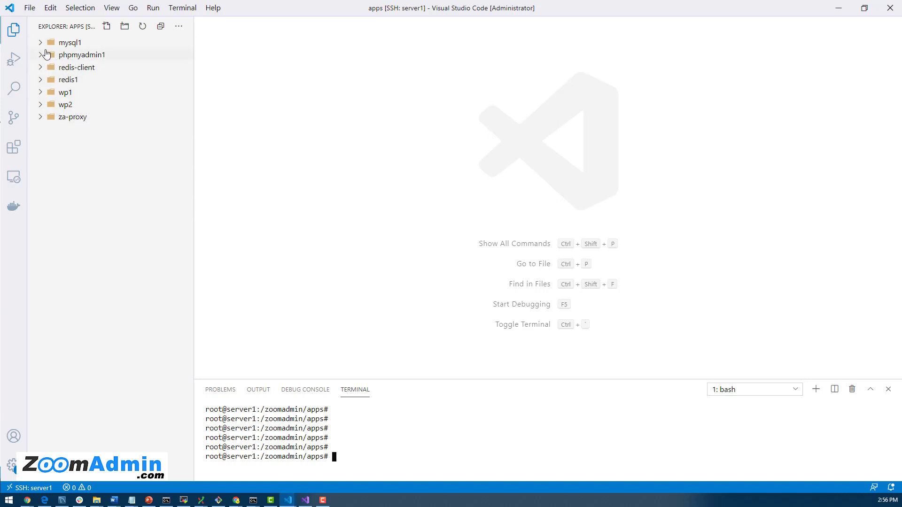
Step: Browse mysql1's app, data and config subfolders, then collapse mysql1
left_click(40, 43)
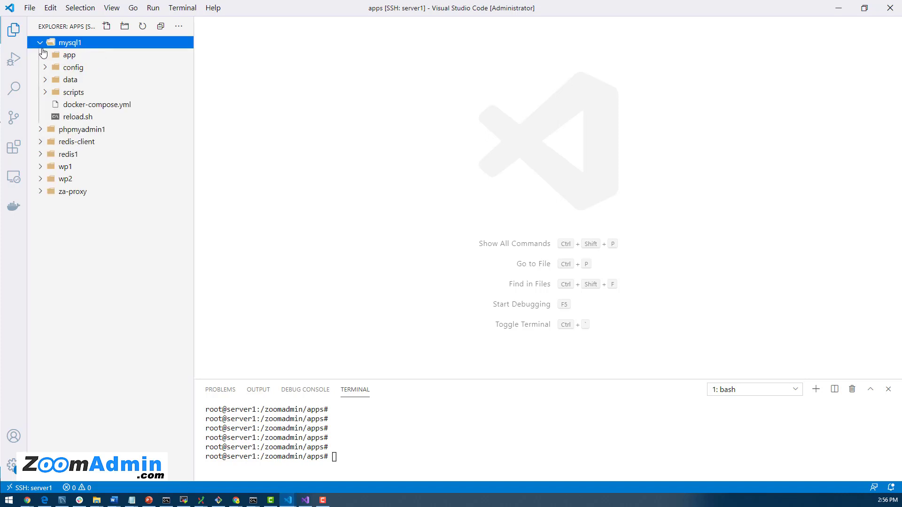
left_click(45, 55)
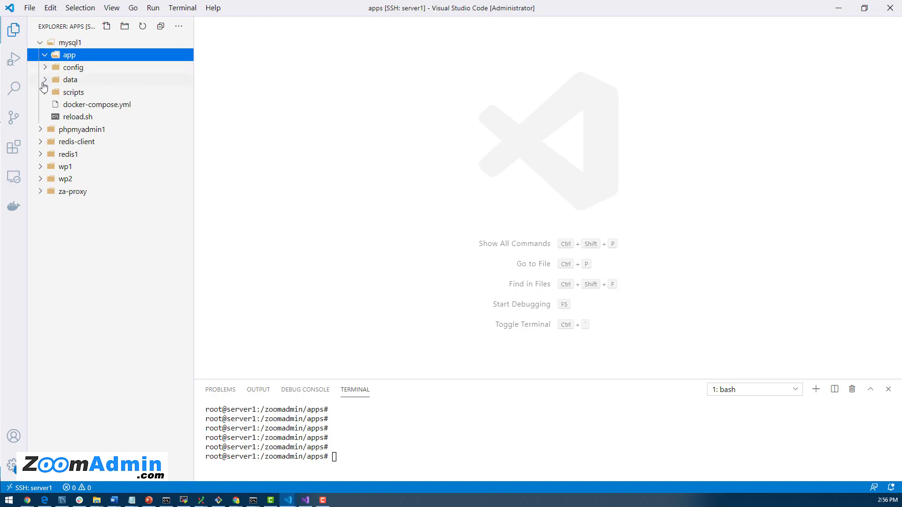
left_click(45, 81)
left_click(56, 92)
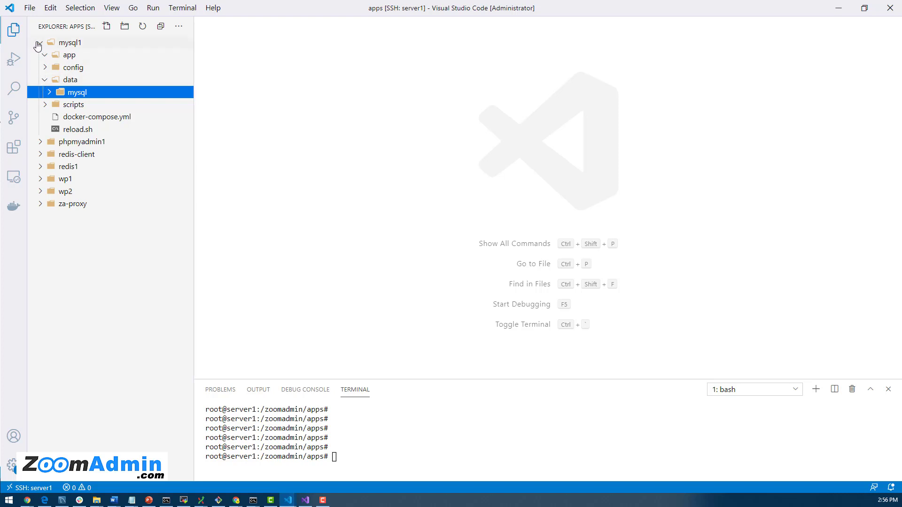
left_click(40, 46)
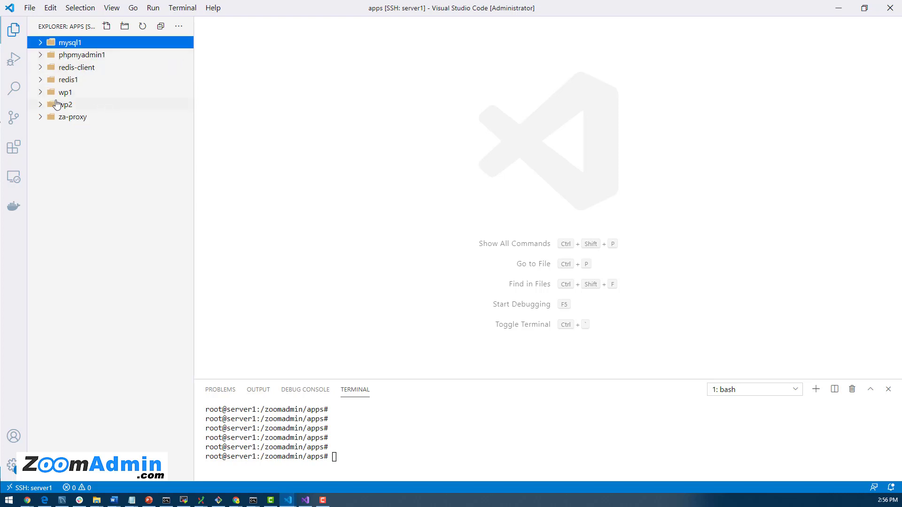
left_click(41, 43)
left_click(47, 69)
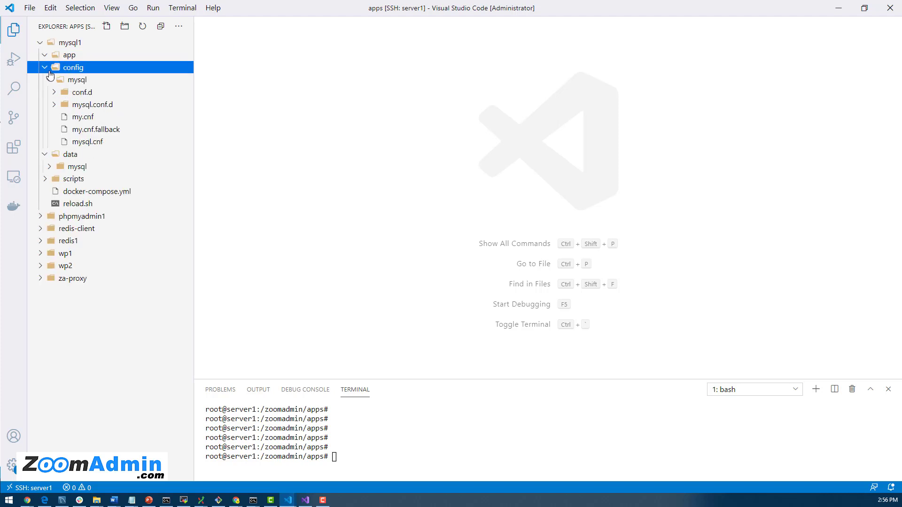
left_click(41, 45)
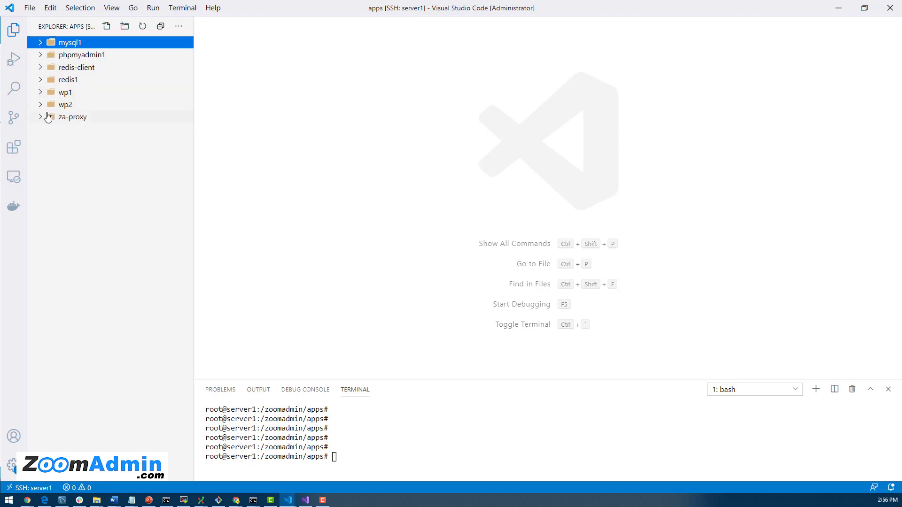
Step: Expand redis1 and its config folder to reveal redis.conf
left_click(41, 80)
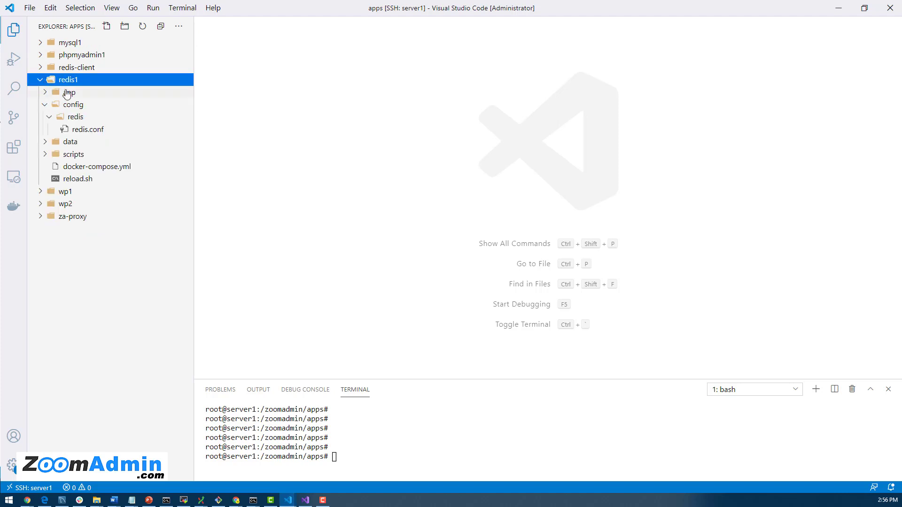
left_click(44, 105)
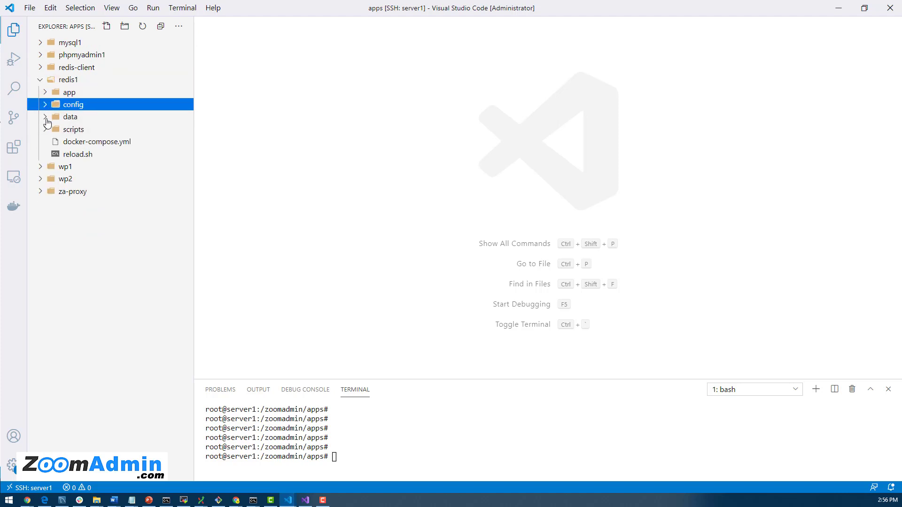
left_click(45, 118)
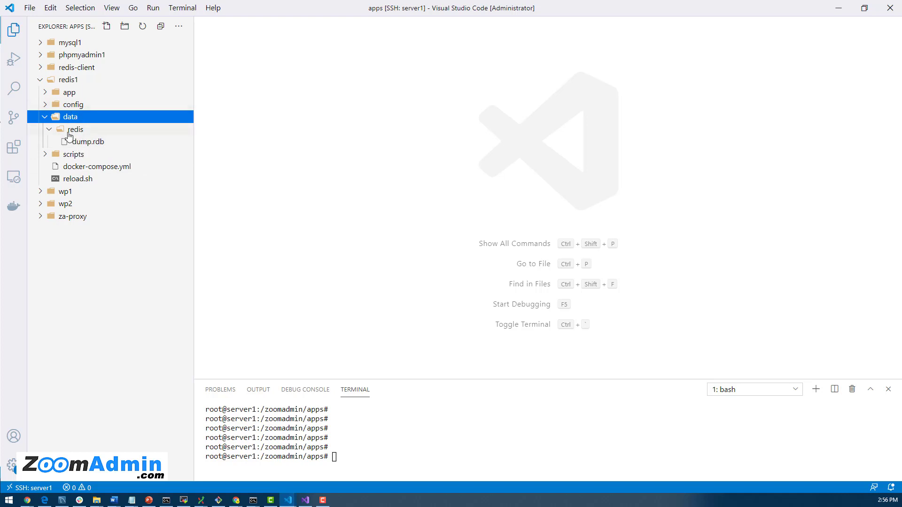
left_click(45, 118)
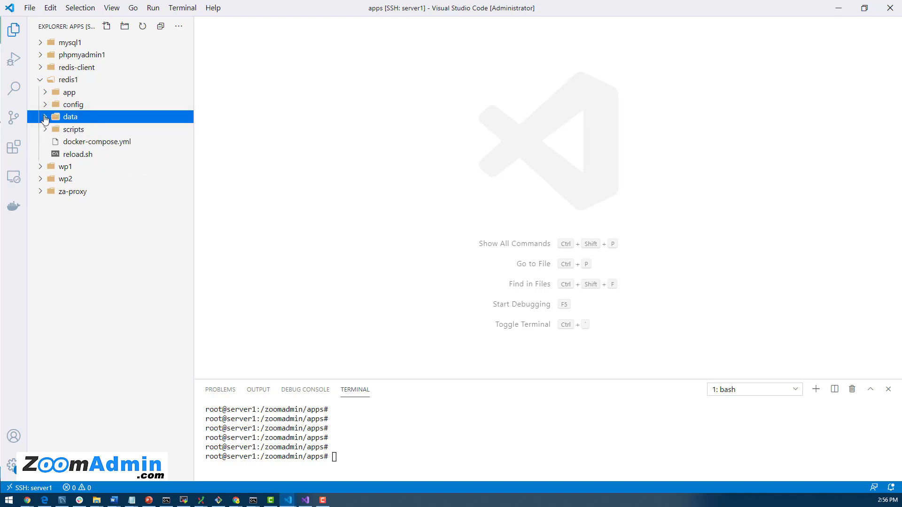
left_click(45, 105)
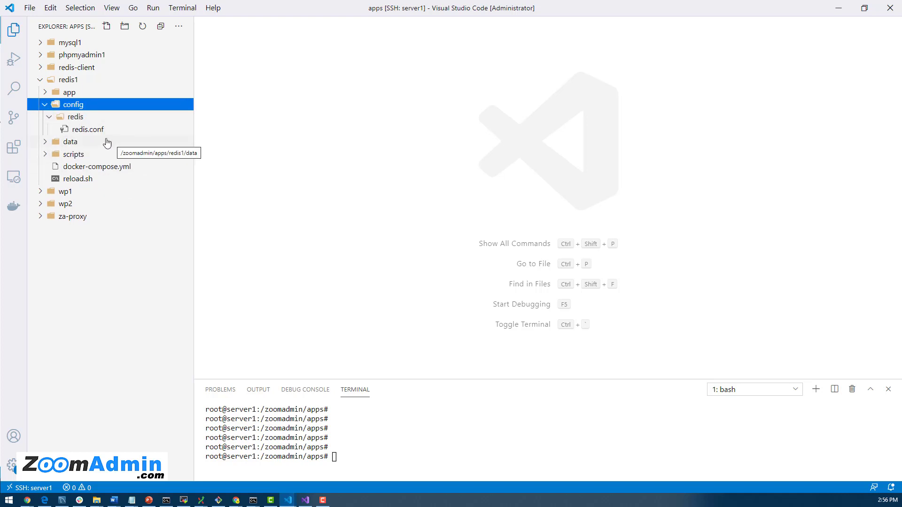
Step: Open redis.conf and uncomment the requirepass line 507
left_click(85, 134)
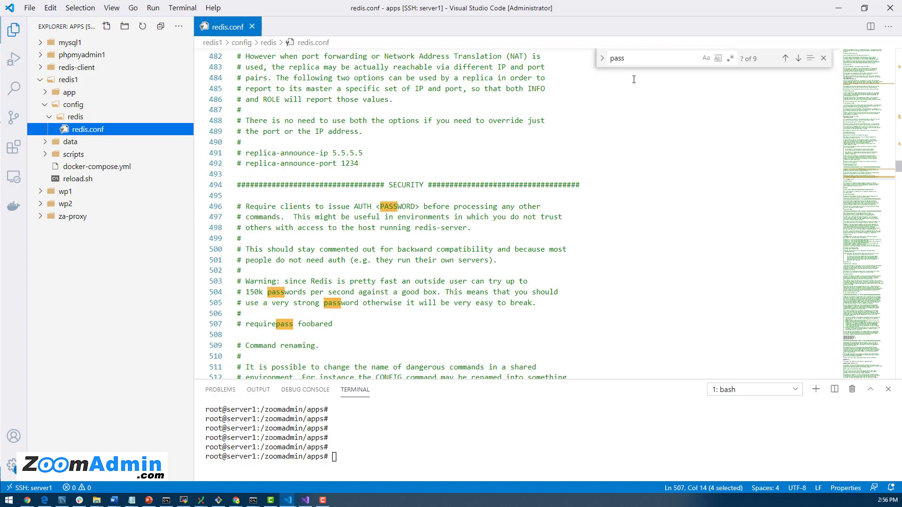
left_click(634, 57)
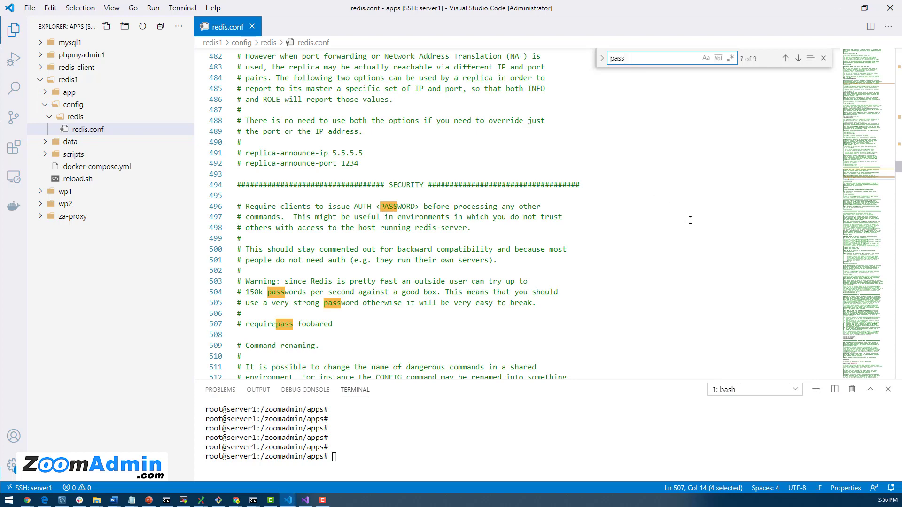
scroll(690, 221, "down", 3)
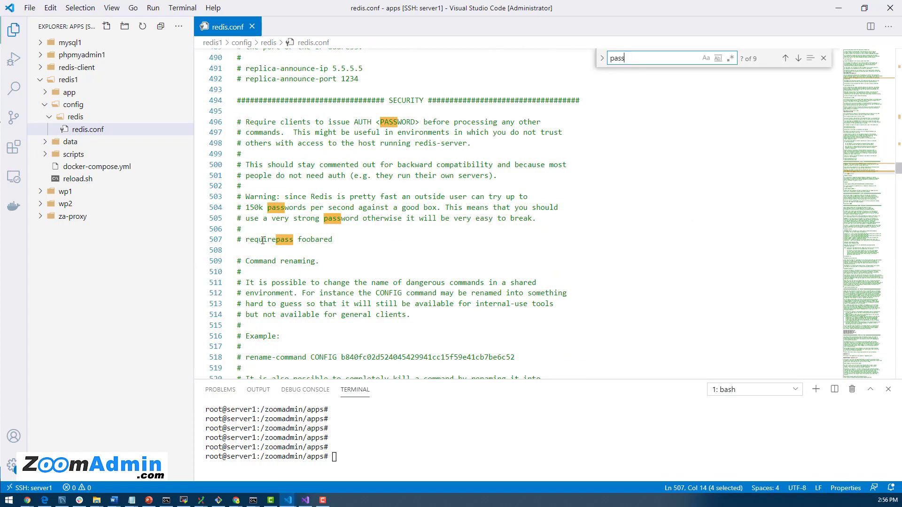
left_click_drag(247, 240, 237, 241)
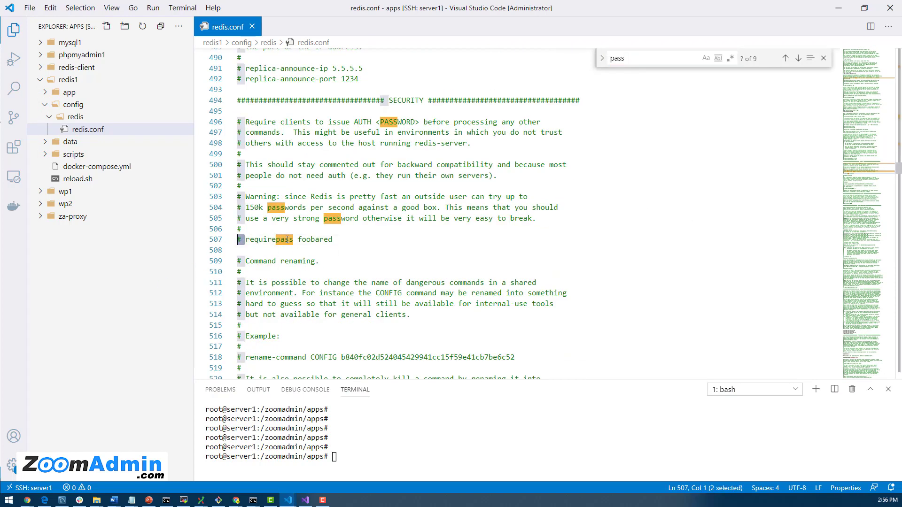
key("Delete")
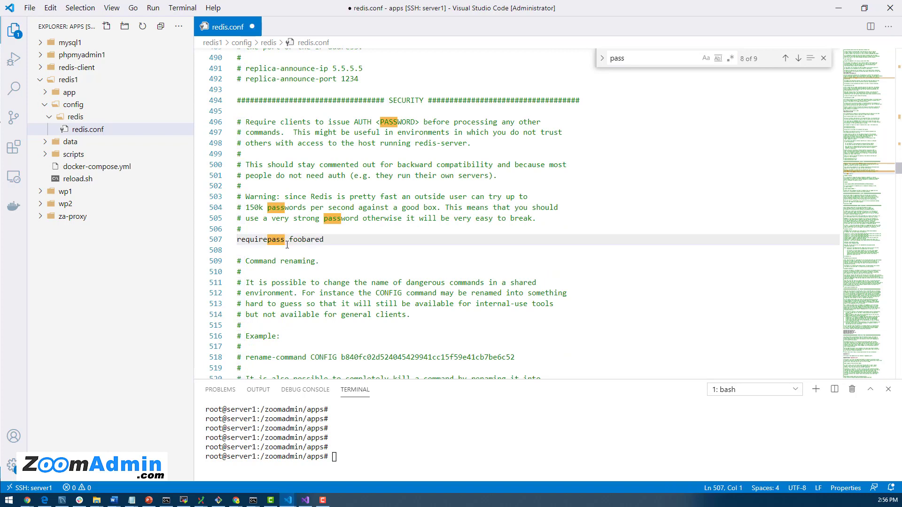
double_click(306, 240)
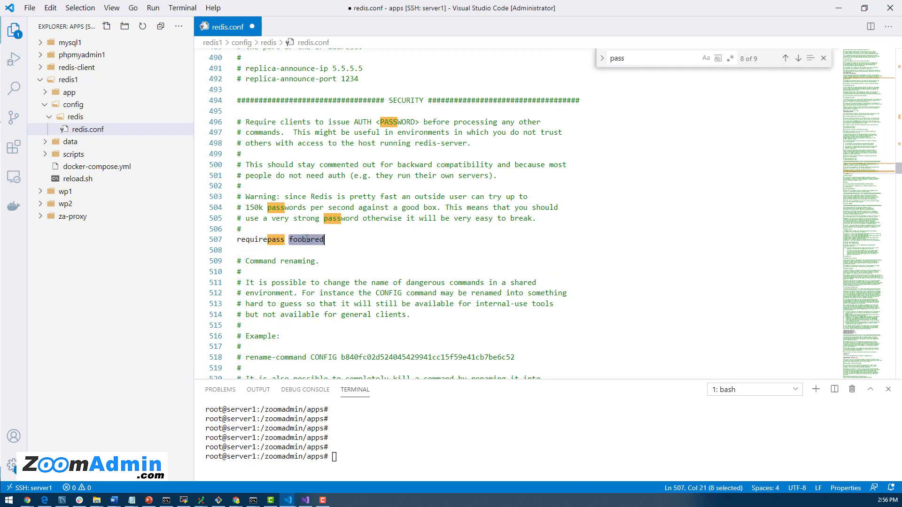
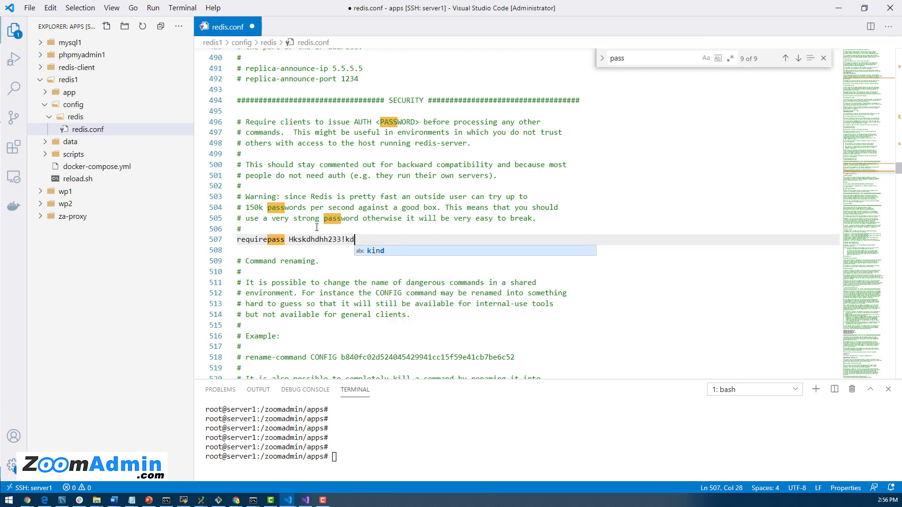
left_click(317, 229)
key("ctrl+s")
left_click(354, 448)
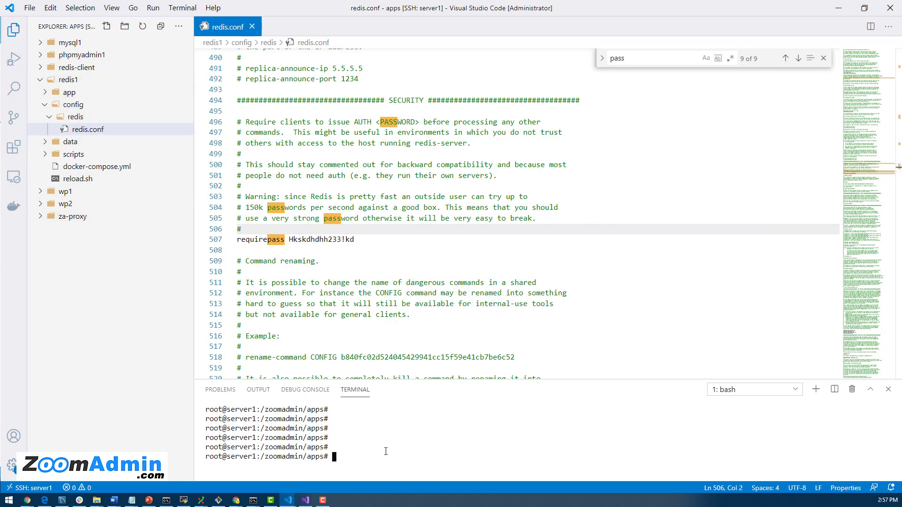
Step: Run 'docker restart redis1', then 'docker ps' to confirm redis1 is up
type("docker restart redis1")
key("Return")
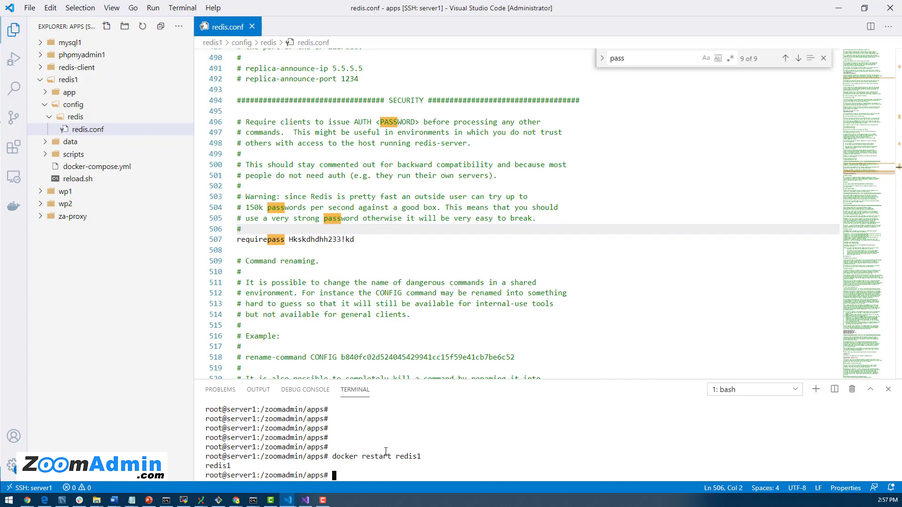
type("docker ")
type("ps")
key("Return")
scroll(391, 467, "up", 5)
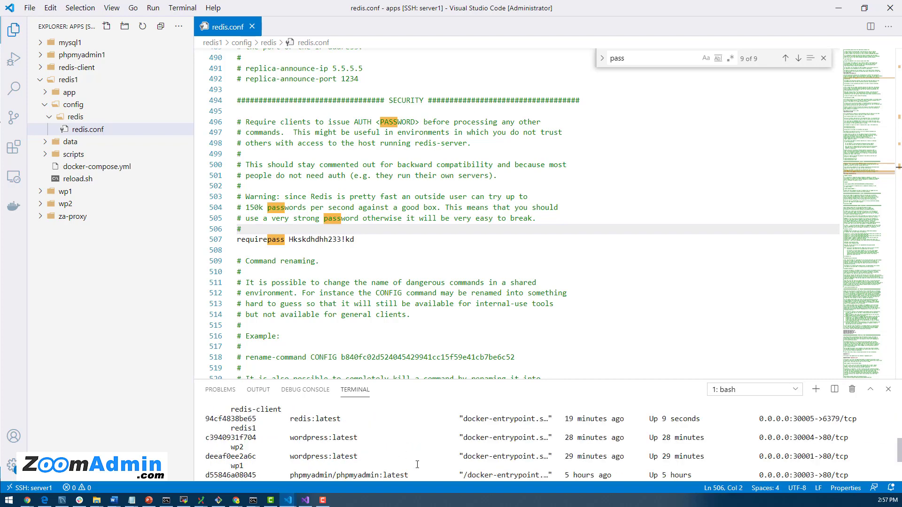
scroll(418, 465, "down", 5)
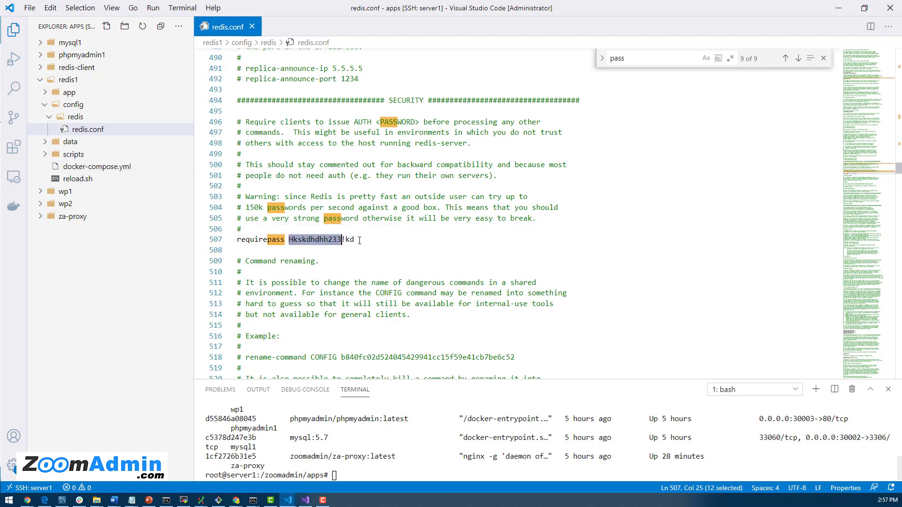
Step: Copy the new password from redis.conf into the Notepad notes under a Redis entry
left_click_drag(355, 240, 286, 240)
key("ctrl+c")
key("alt+Tab")
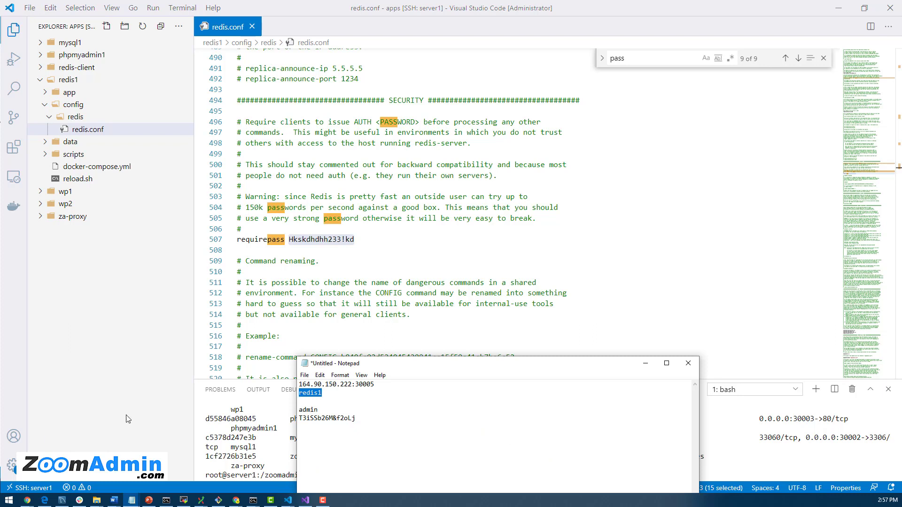
left_click_drag(412, 370, 436, 265)
left_click(419, 354)
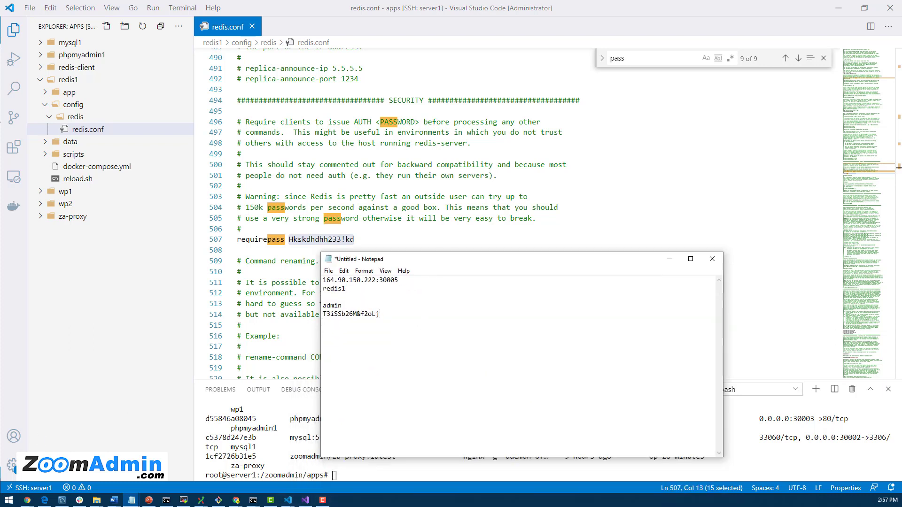
key("Return")
key("Return")
key("ctrl+v")
left_click(366, 333)
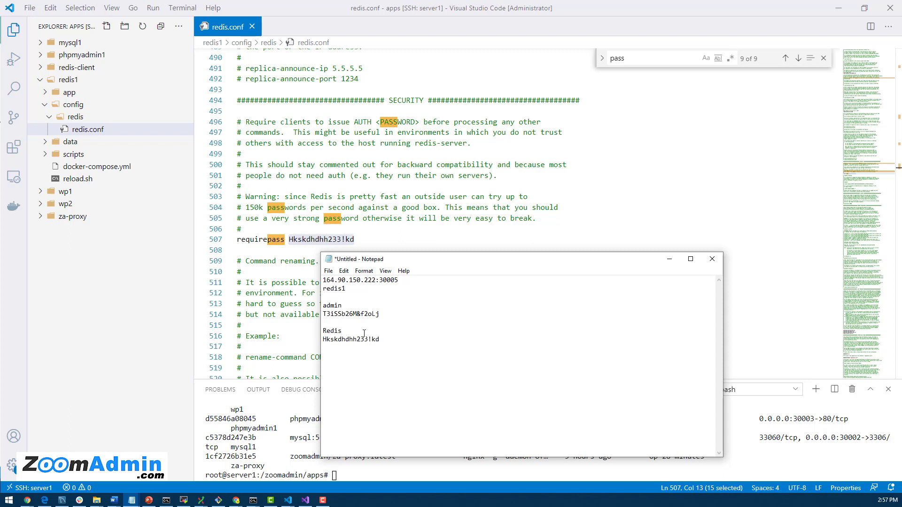
key("alt+Tab")
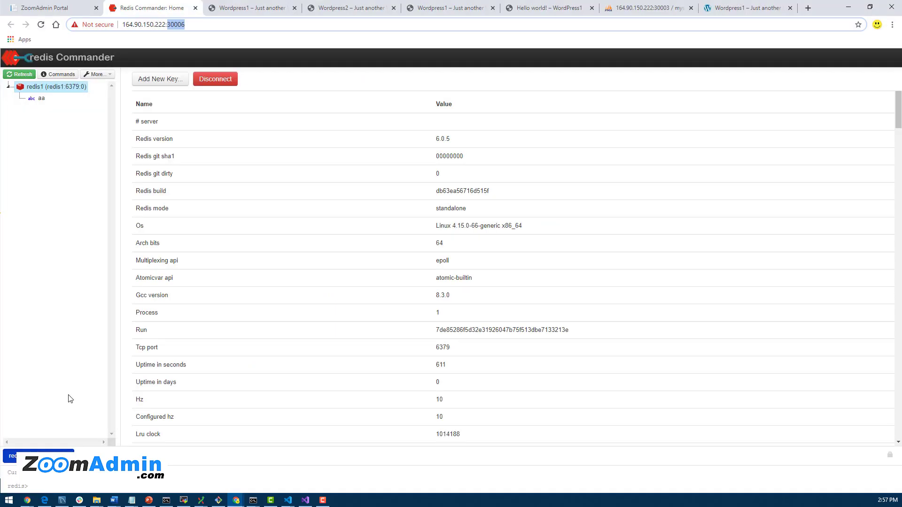
Step: Disconnect the failing redis1 connection in Redis Commander
left_click(24, 74)
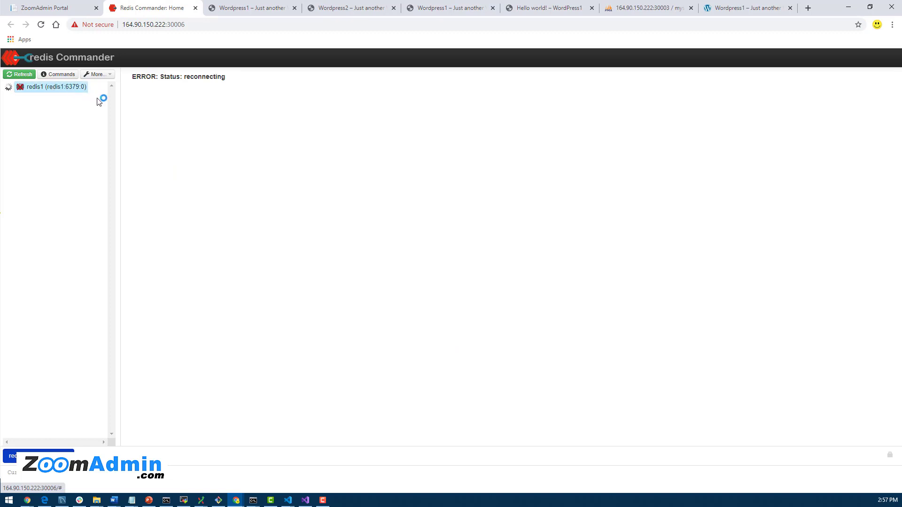
right_click(60, 94)
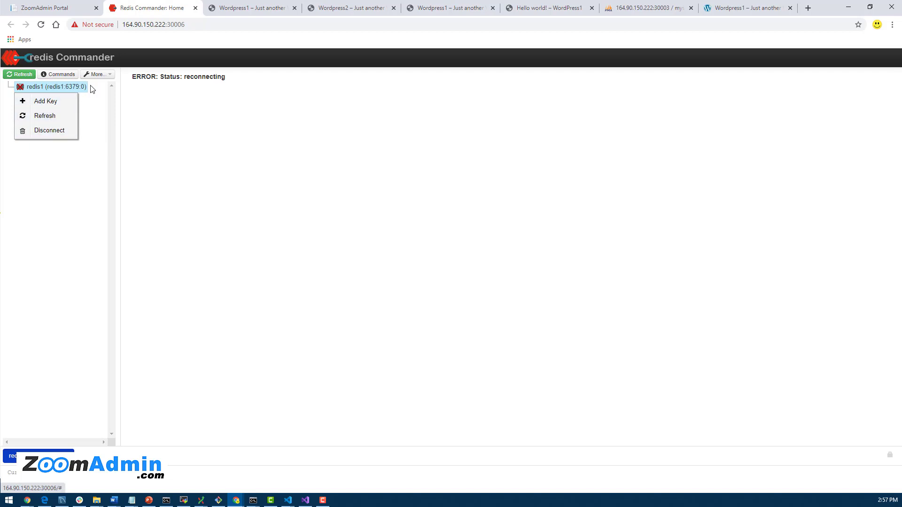
left_click(46, 132)
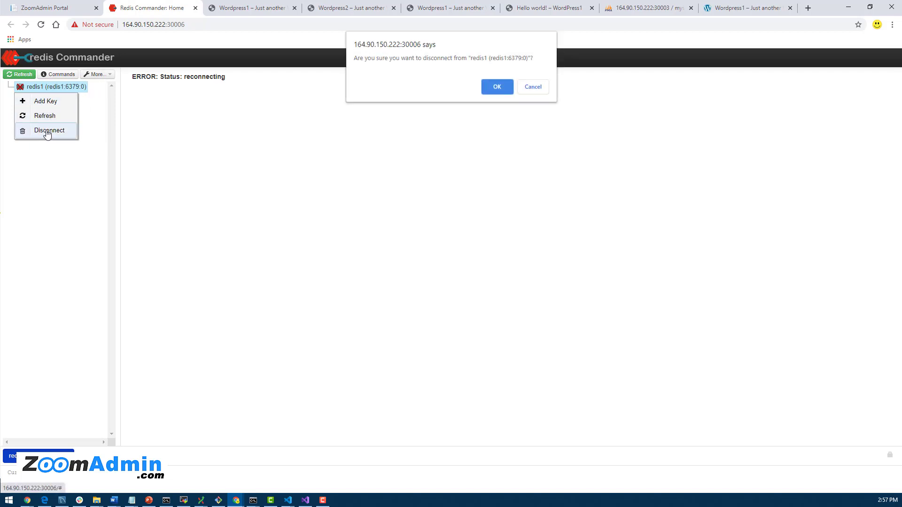
left_click(507, 94)
Step: Start a new server connection with display name redis1 and hostname redis1
left_click(107, 76)
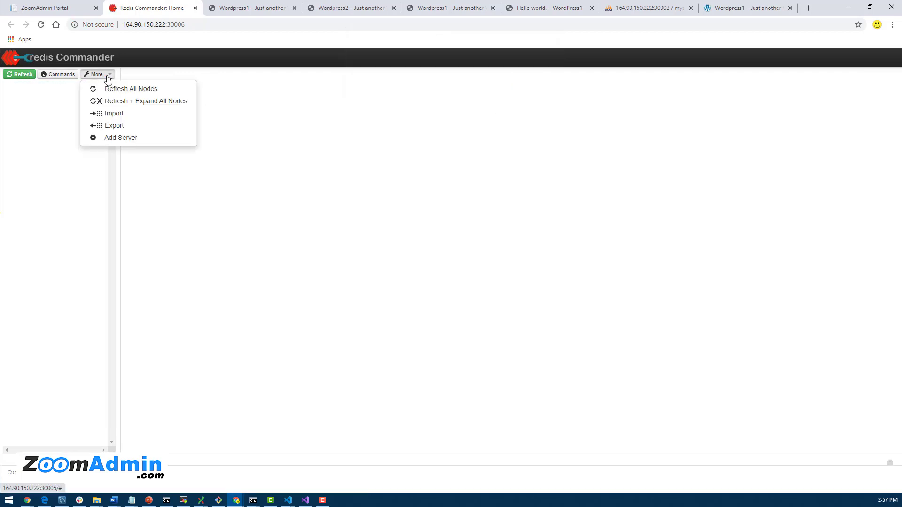
left_click(126, 137)
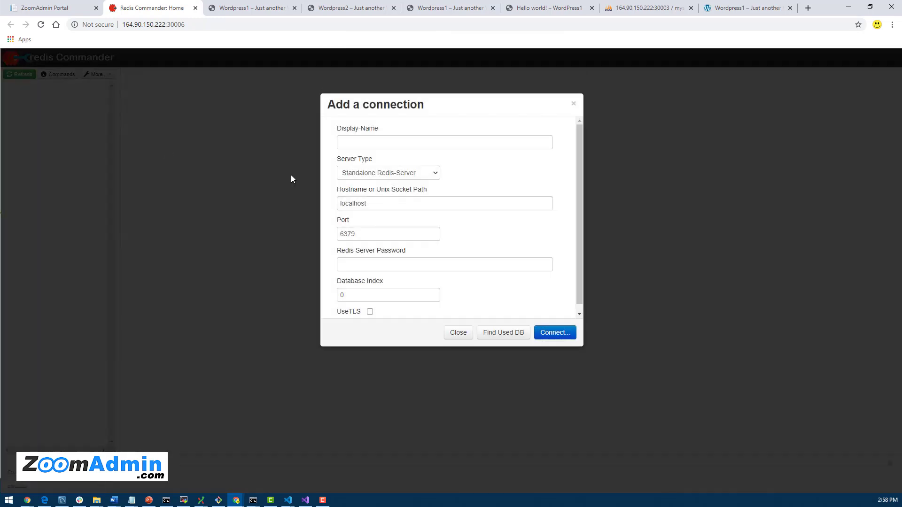
left_click(370, 143)
type("redis")
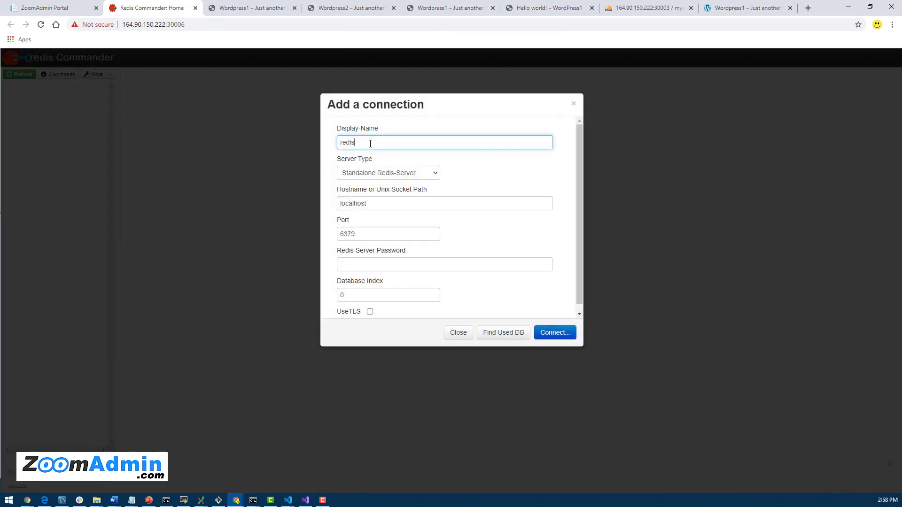
type("1")
key("Tab")
key("Tab")
type("red")
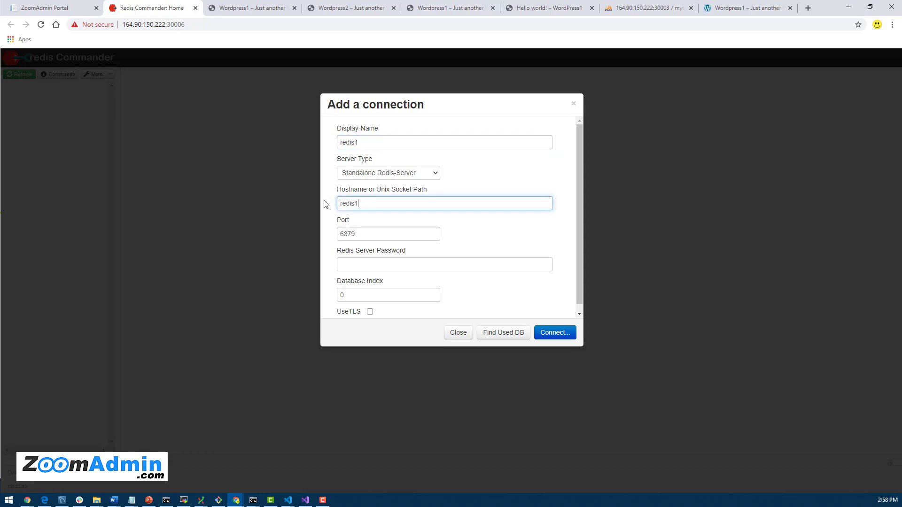
Step: Paste the saved Redis password from the notes into the password field and connect
left_click(375, 266)
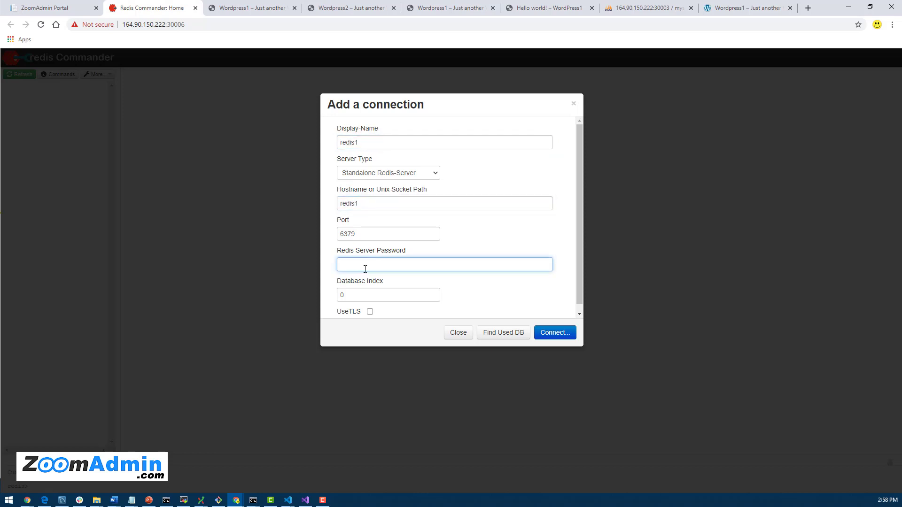
key("alt+Tab")
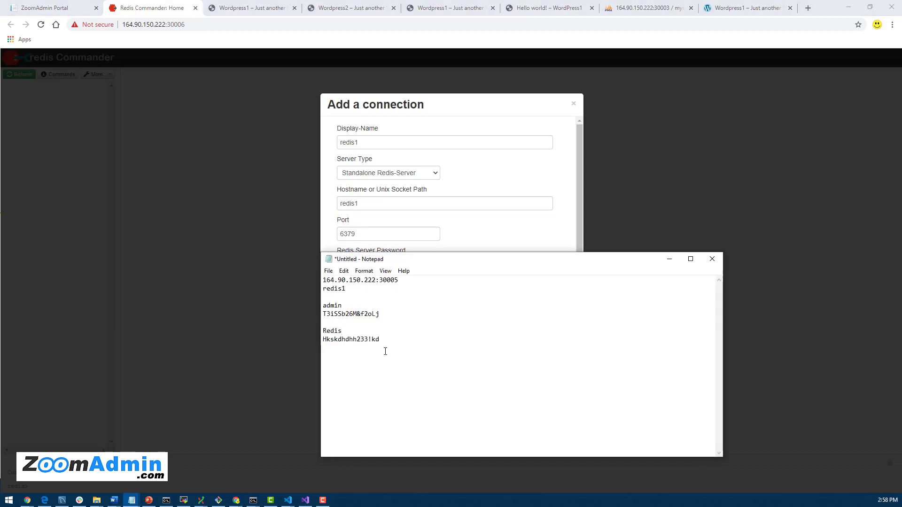
double_click(376, 339)
left_click(384, 340)
key("shift+Home")
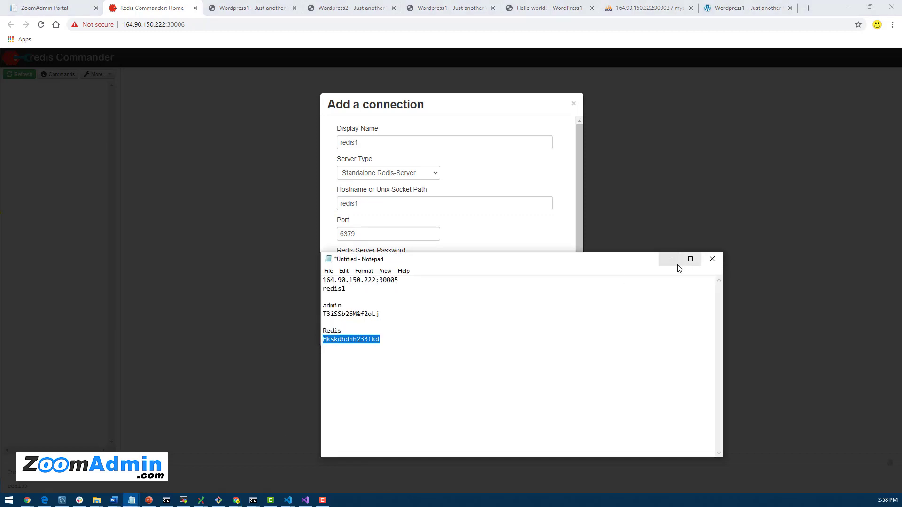
left_click(669, 259)
key("ctrl+v")
left_click(560, 334)
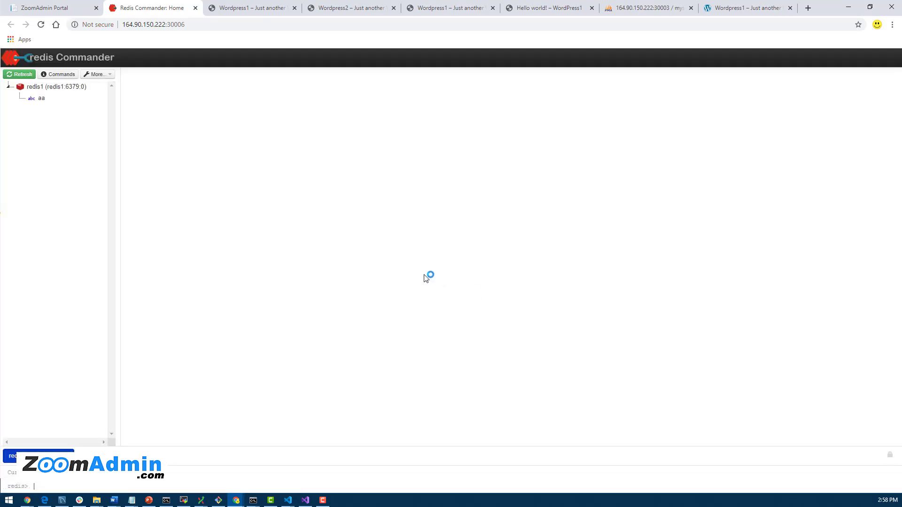